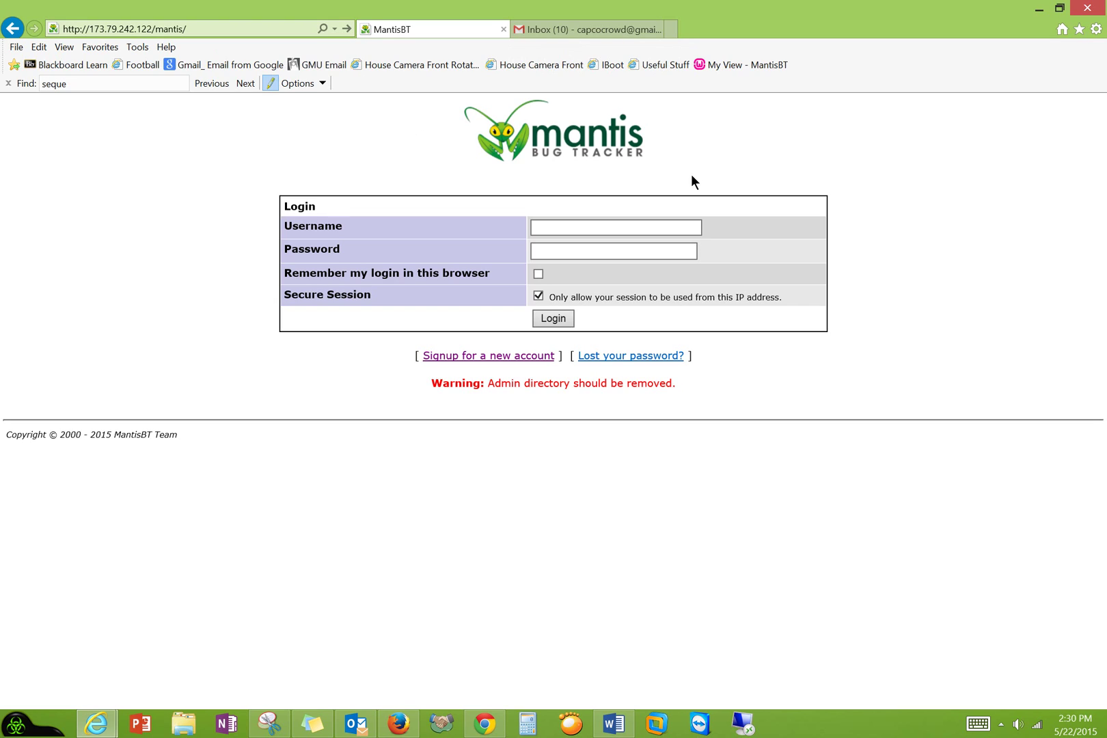
Step: Log in to Mantis with the administrator username and password to reach My View
click(564, 226)
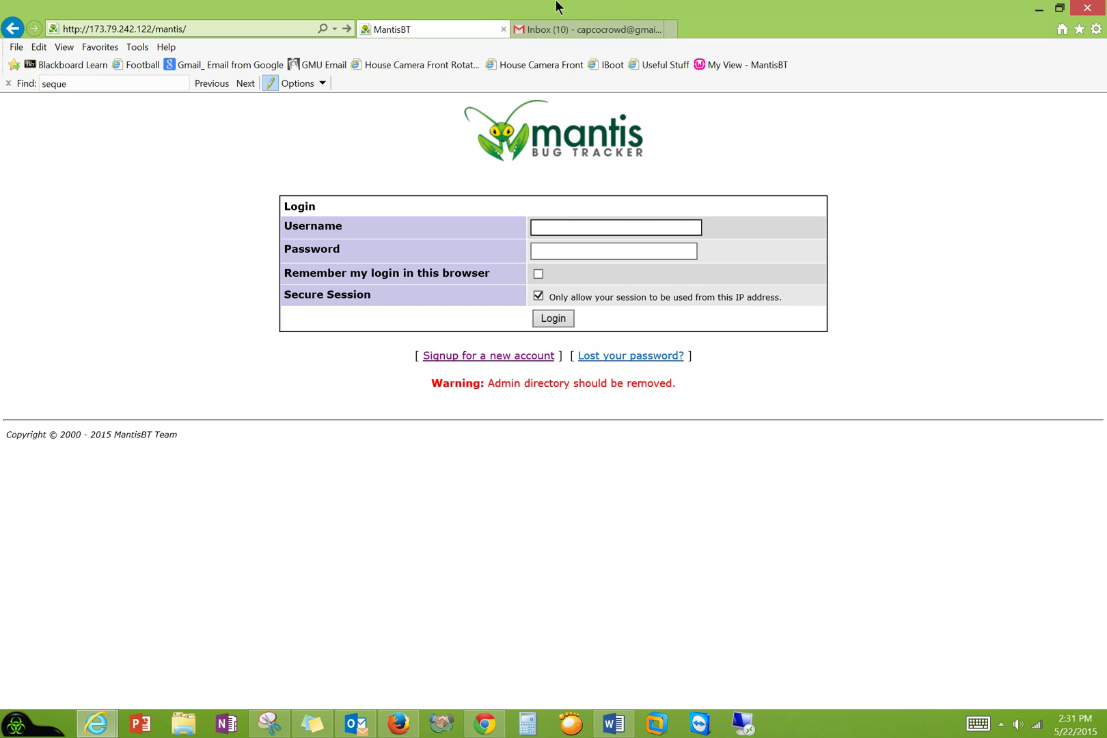
click(205, 28)
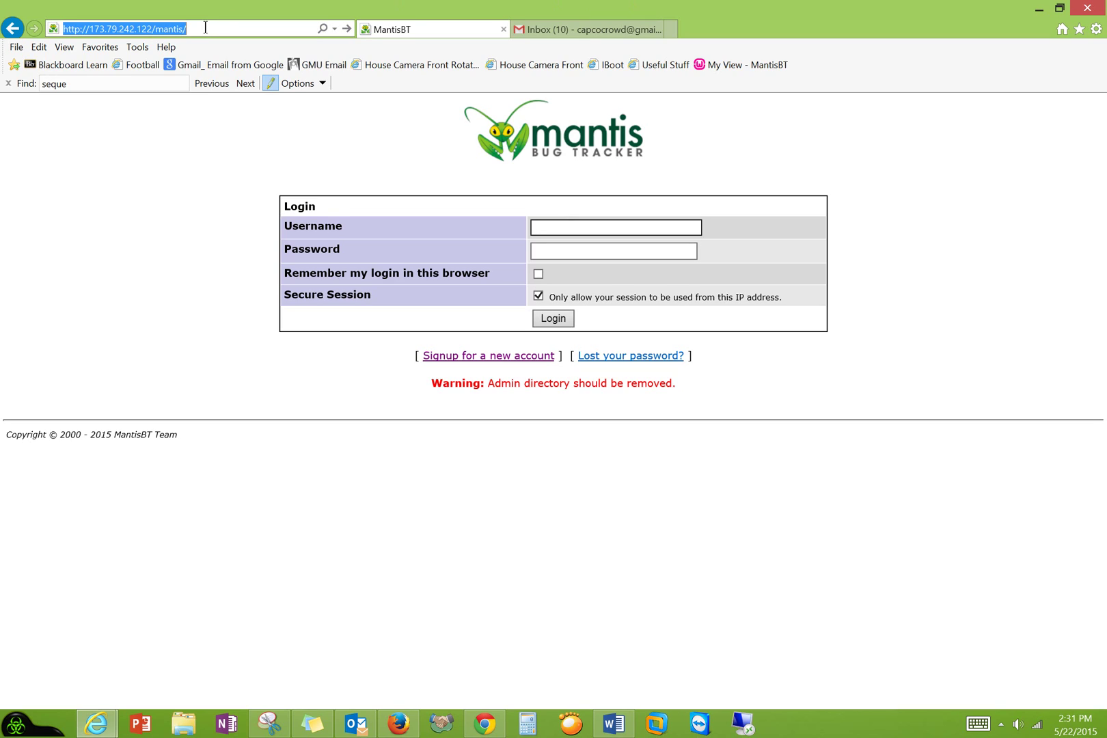
click(200, 33)
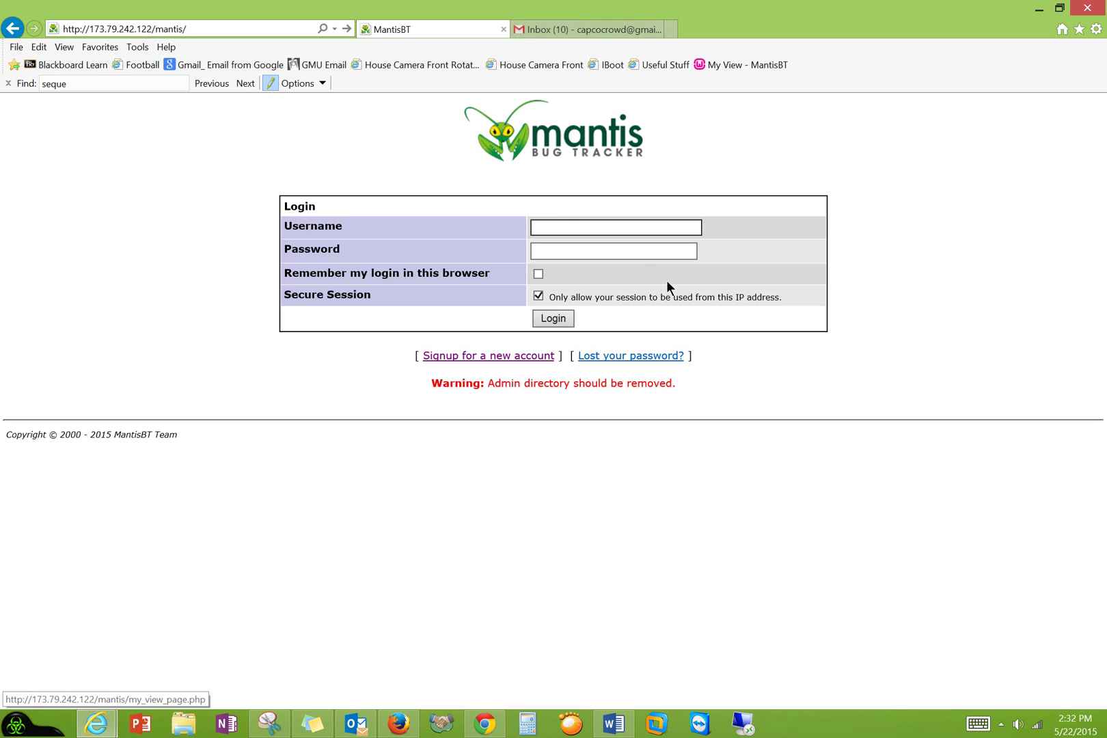
click(618, 227)
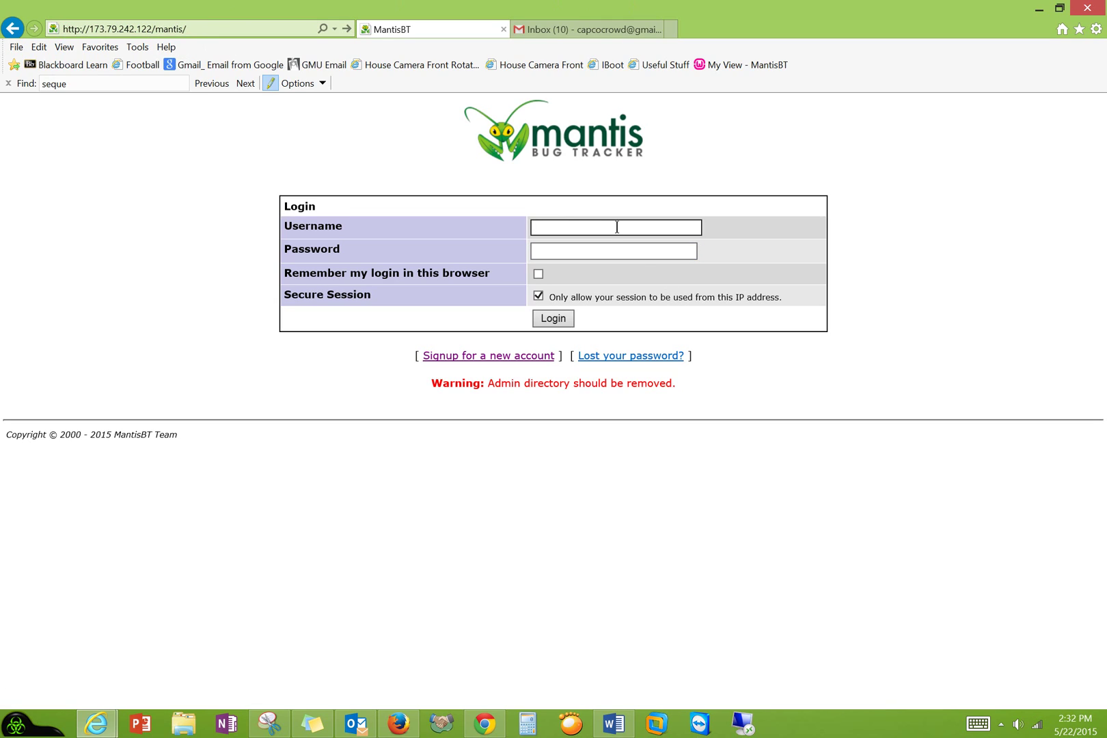
text(capcocrowd)
key(Tab)
text(•••••••)
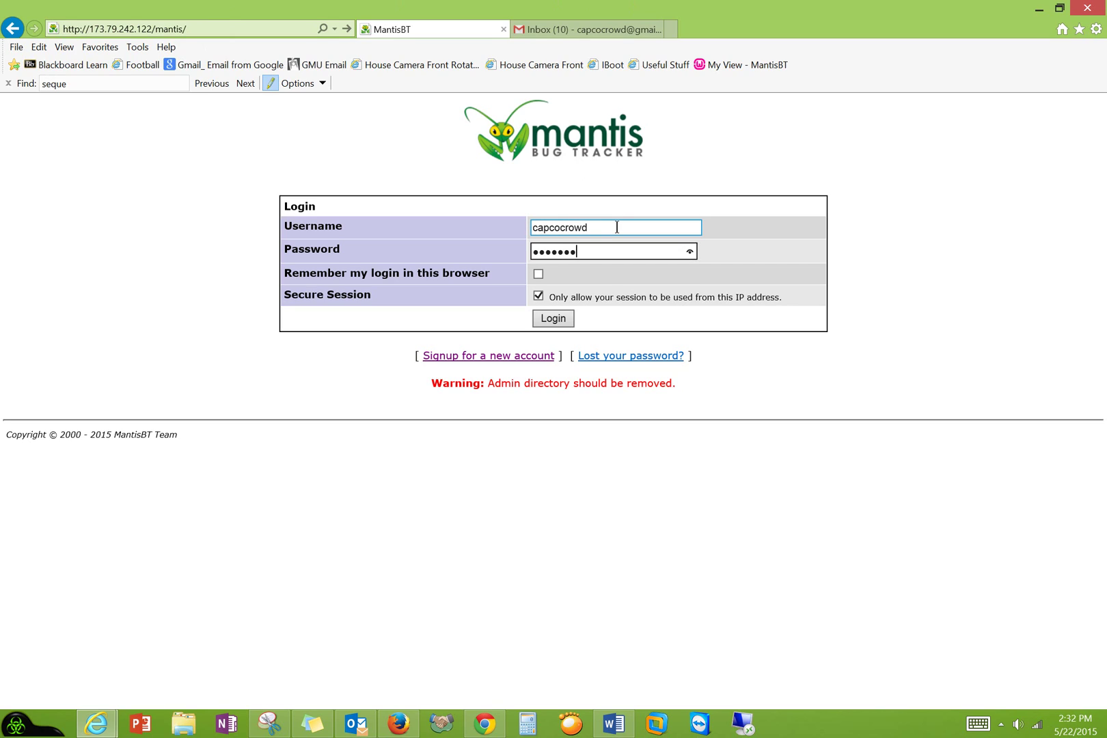
key(Return)
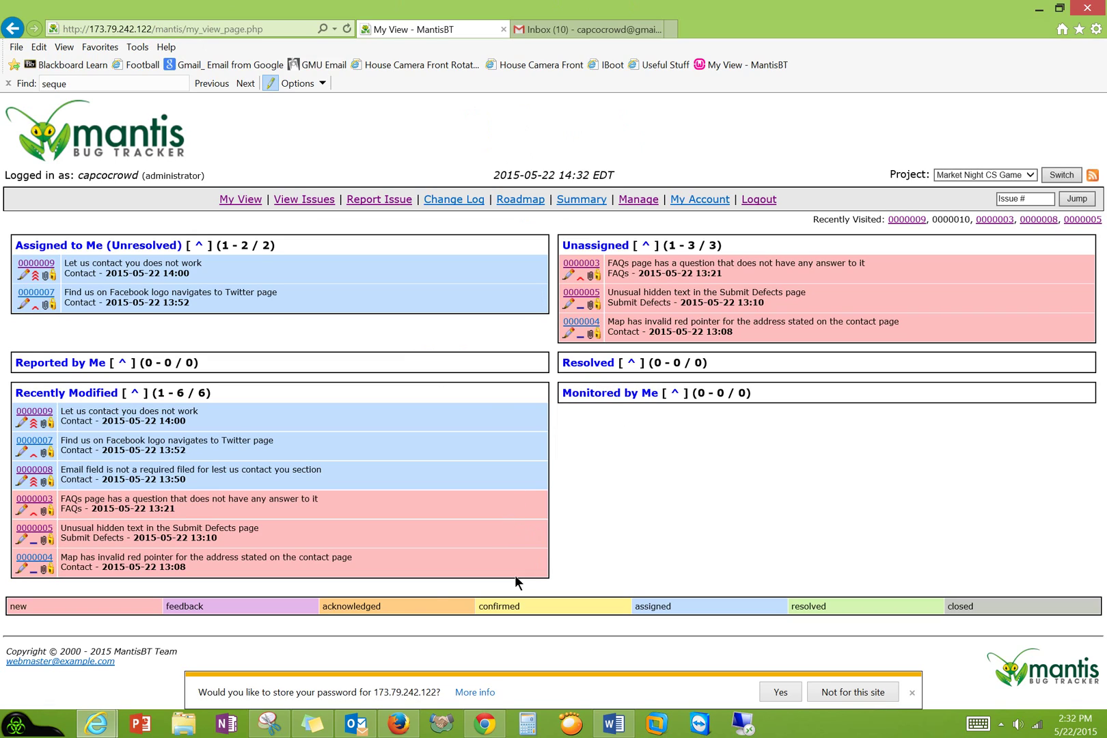
Step: Review issue 0000009 'Let us contact you does not work' and its screenshot, then return to My View
drag(9, 608, 963, 602)
click(755, 564)
click(50, 277)
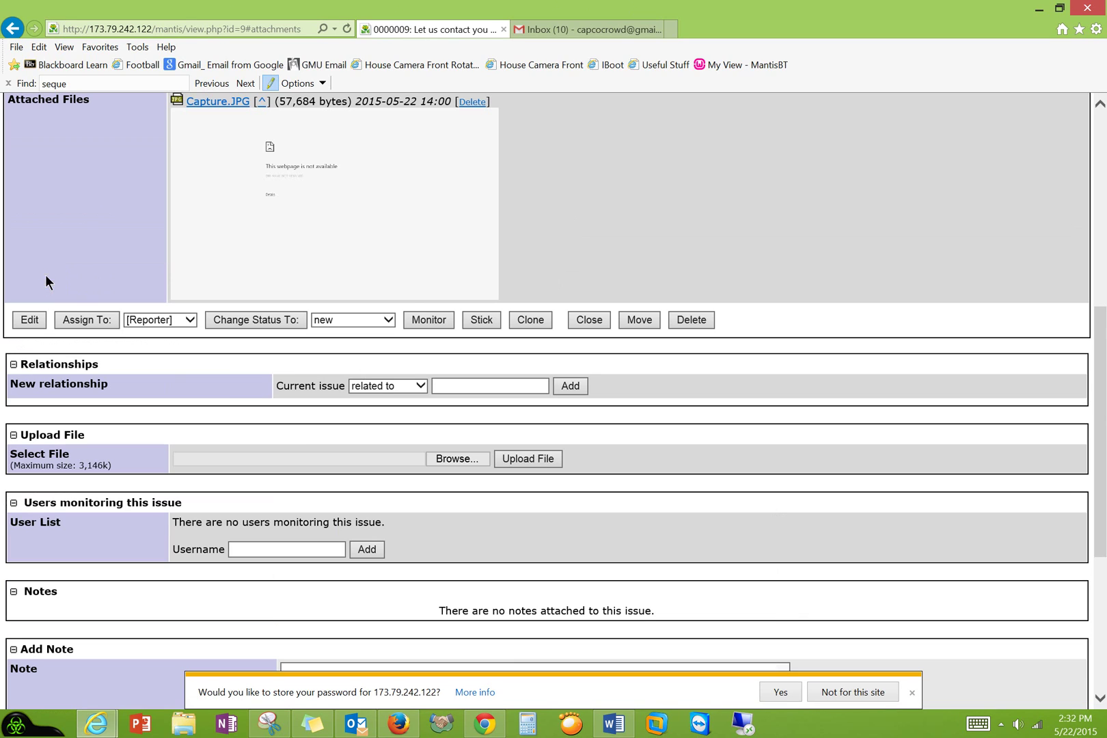
scroll(269, 277, up, 7)
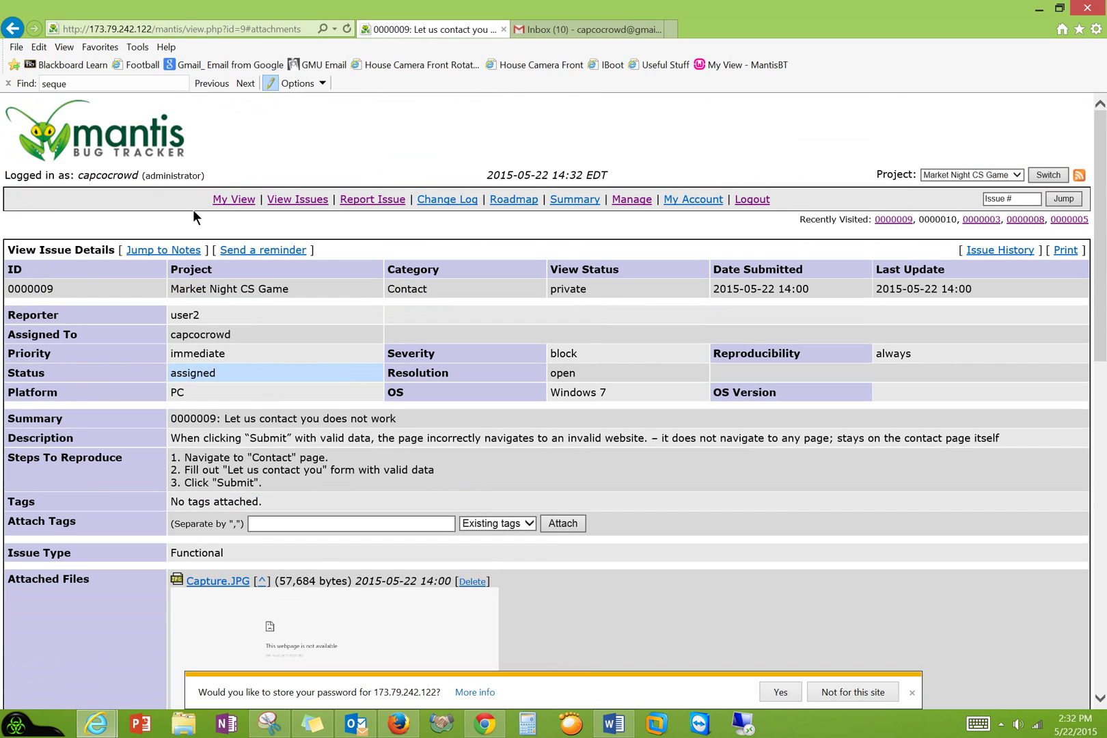
scroll(233, 299, down, 3)
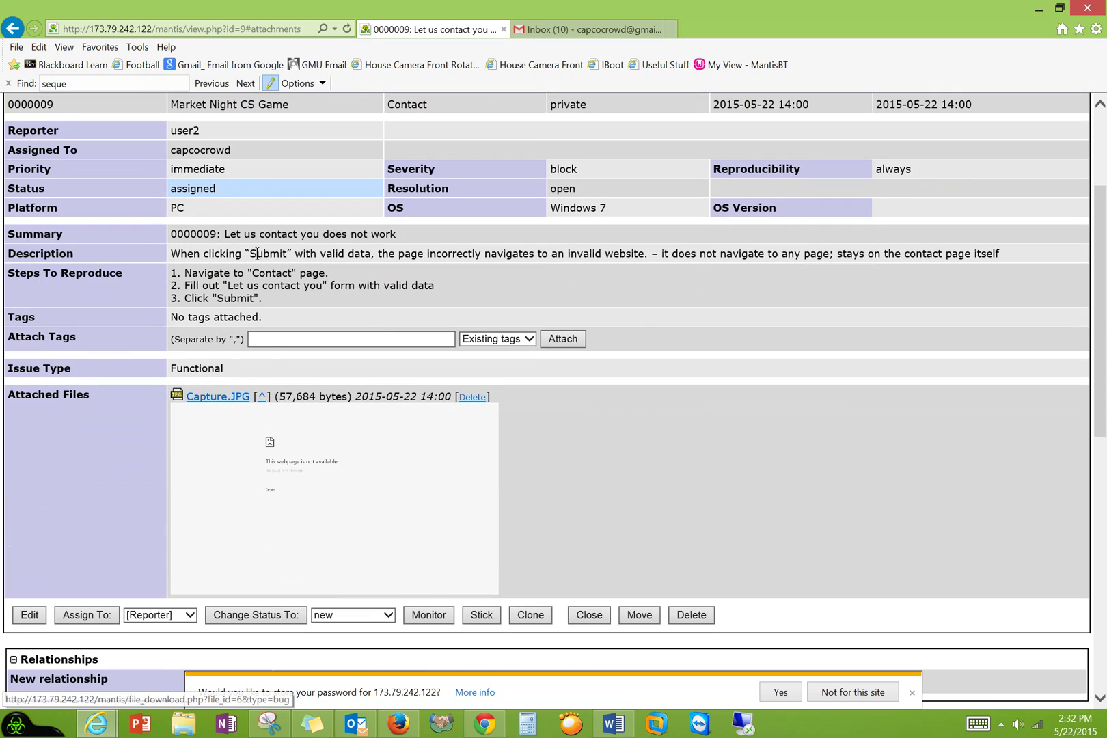
scroll(309, 301, up, 3)
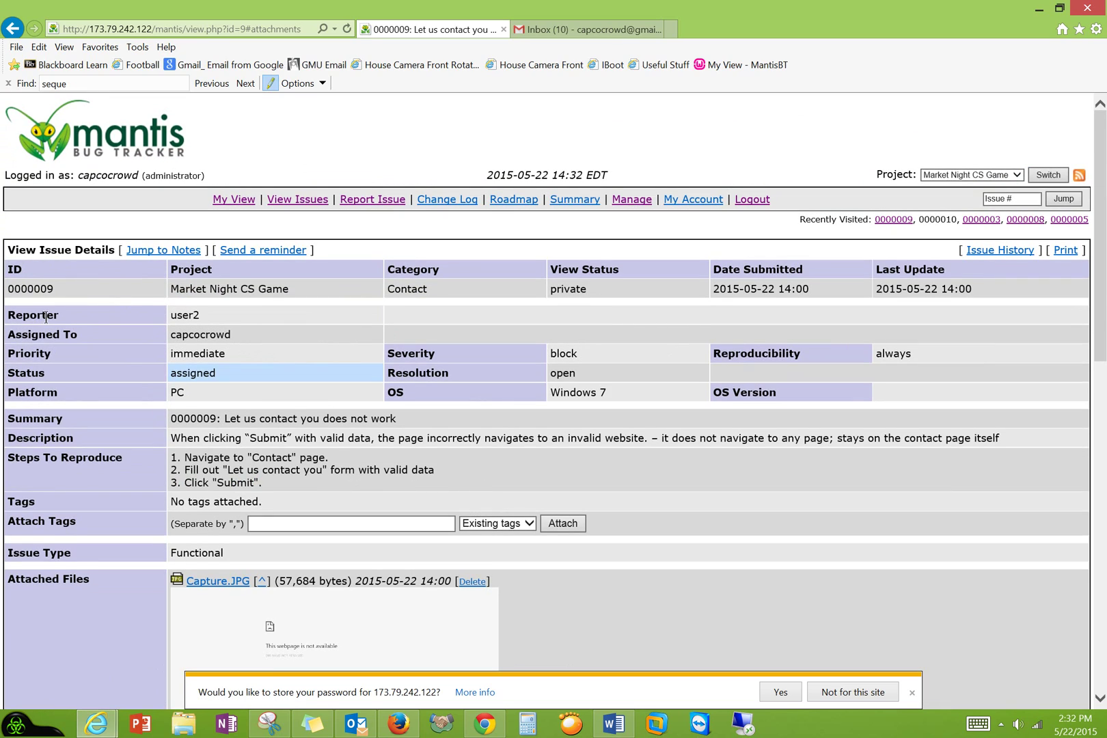
scroll(77, 403, down, 2)
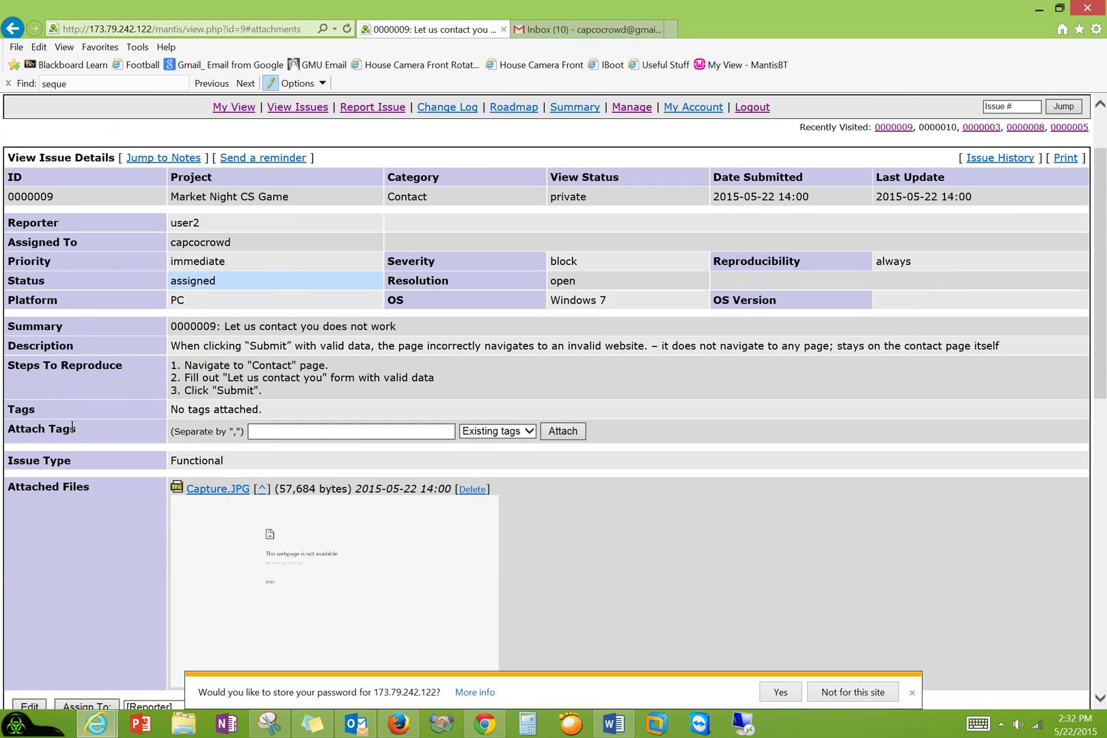
scroll(161, 372, up, 2)
click(246, 205)
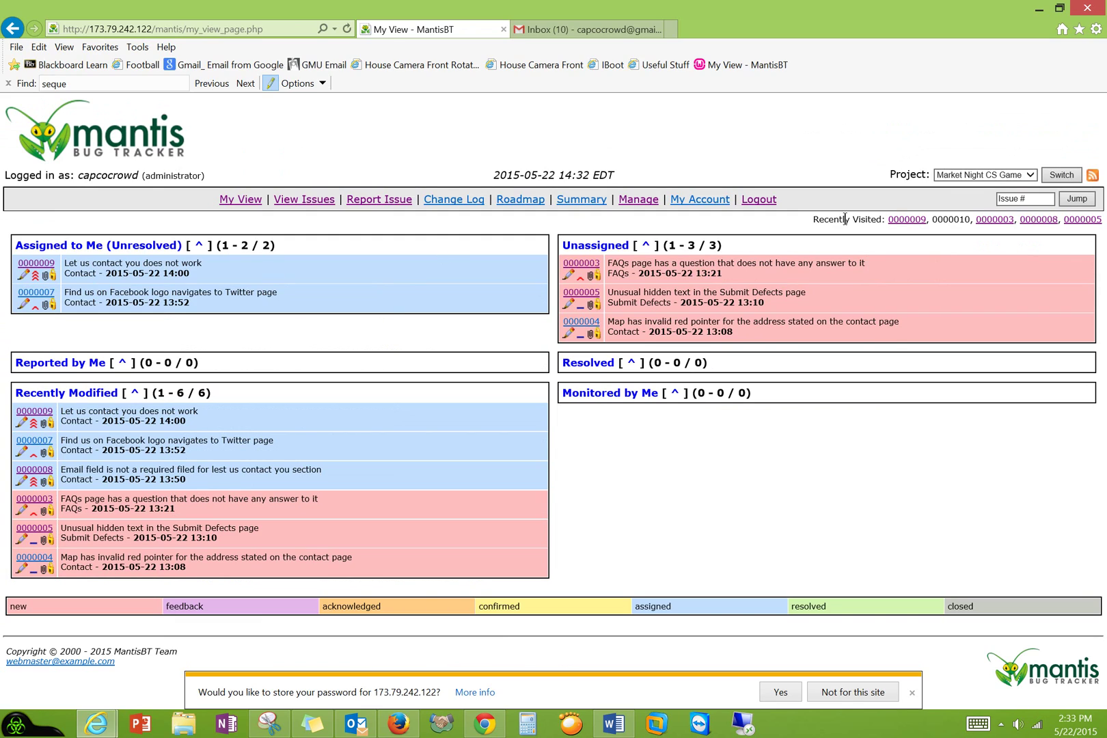
Step: Switch the project to Test and back to Market Night CS Game, closing the save-password bar
click(980, 176)
click(965, 183)
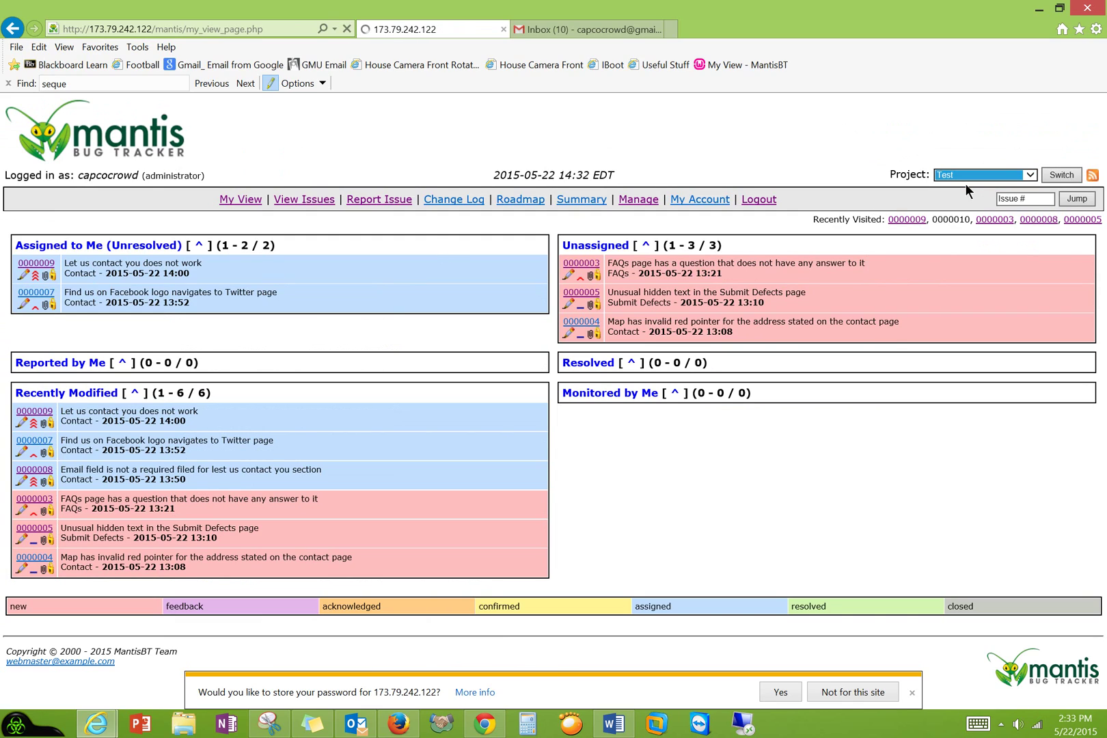
click(966, 169)
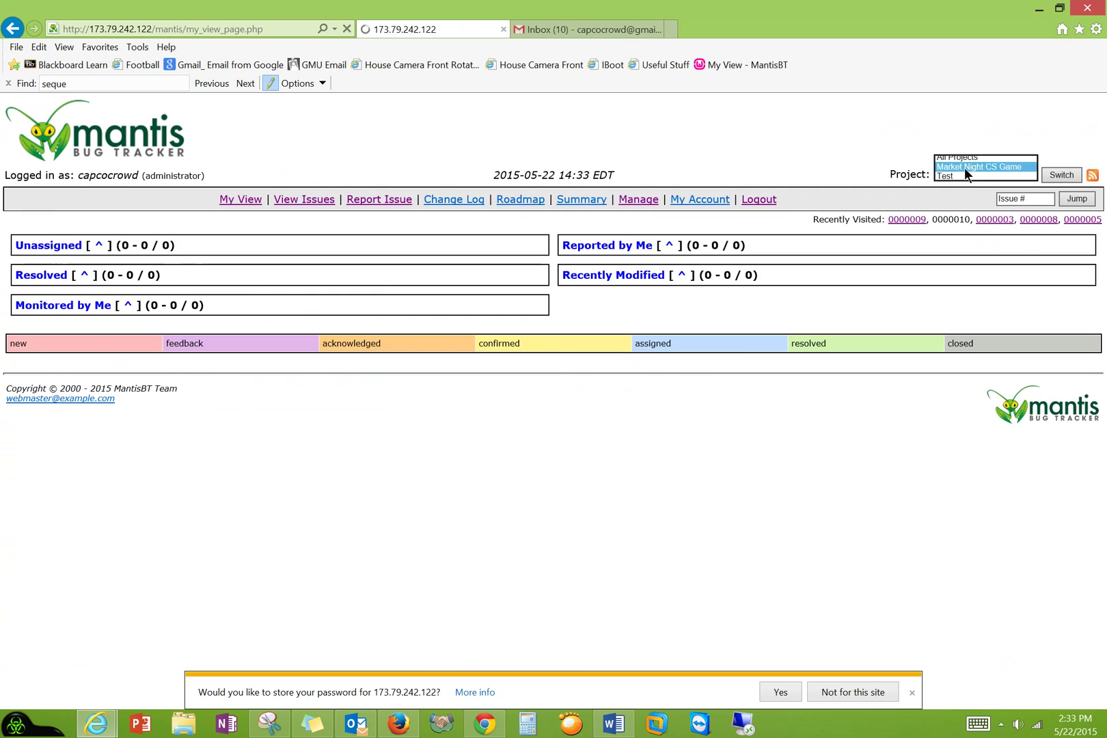
click(967, 162)
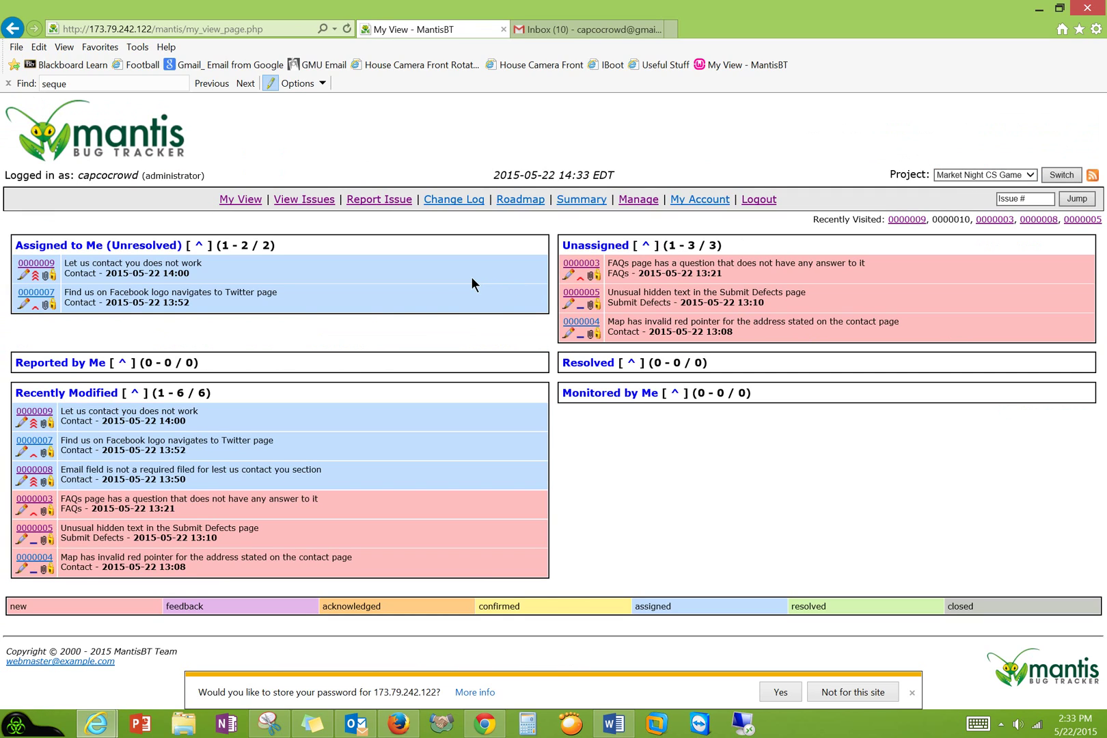
click(912, 693)
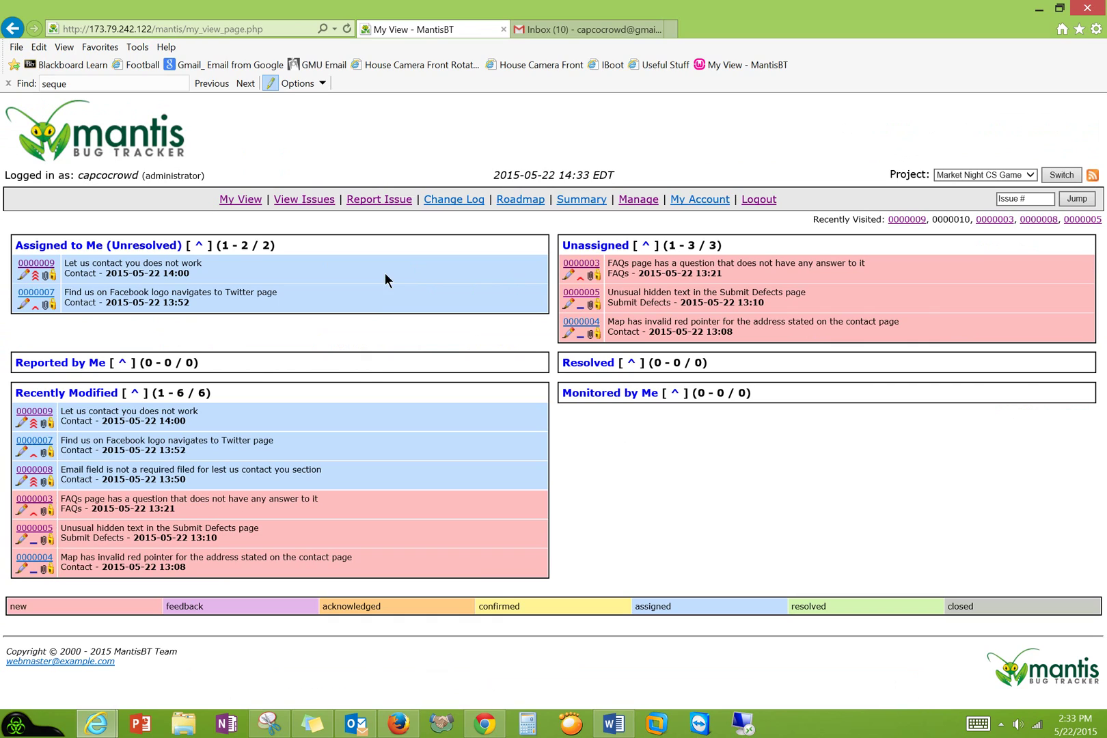
Step: In View Issues, reset the filters and filter the list to status 'new'
click(304, 198)
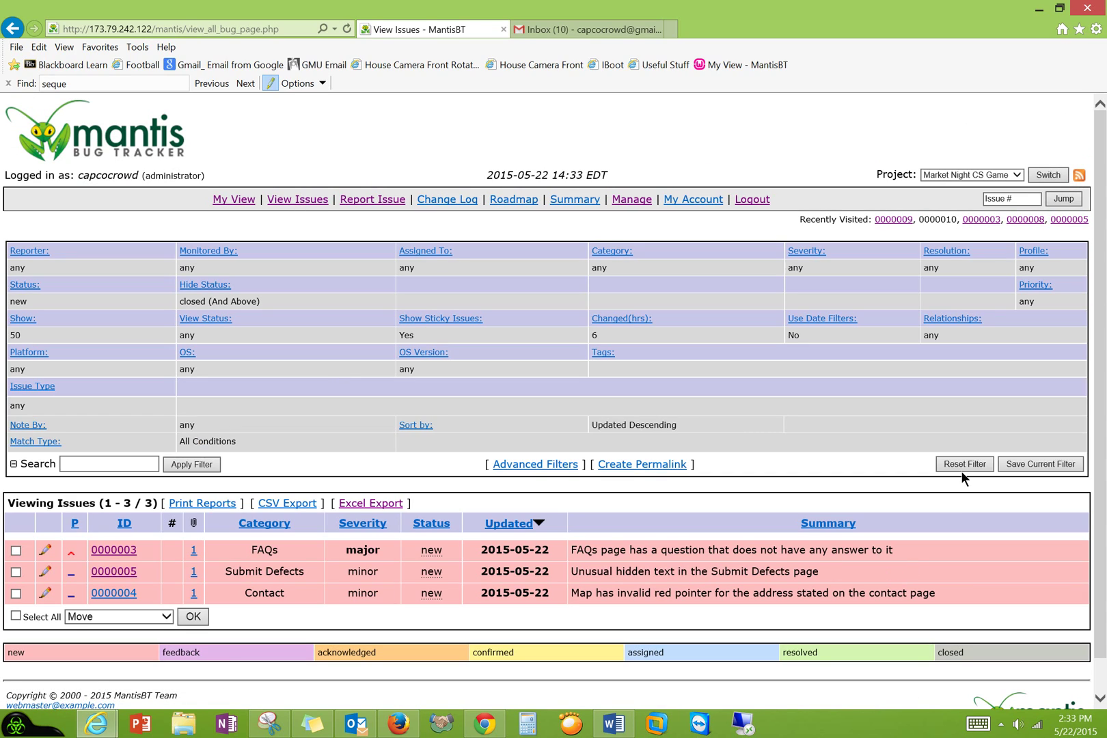
click(961, 468)
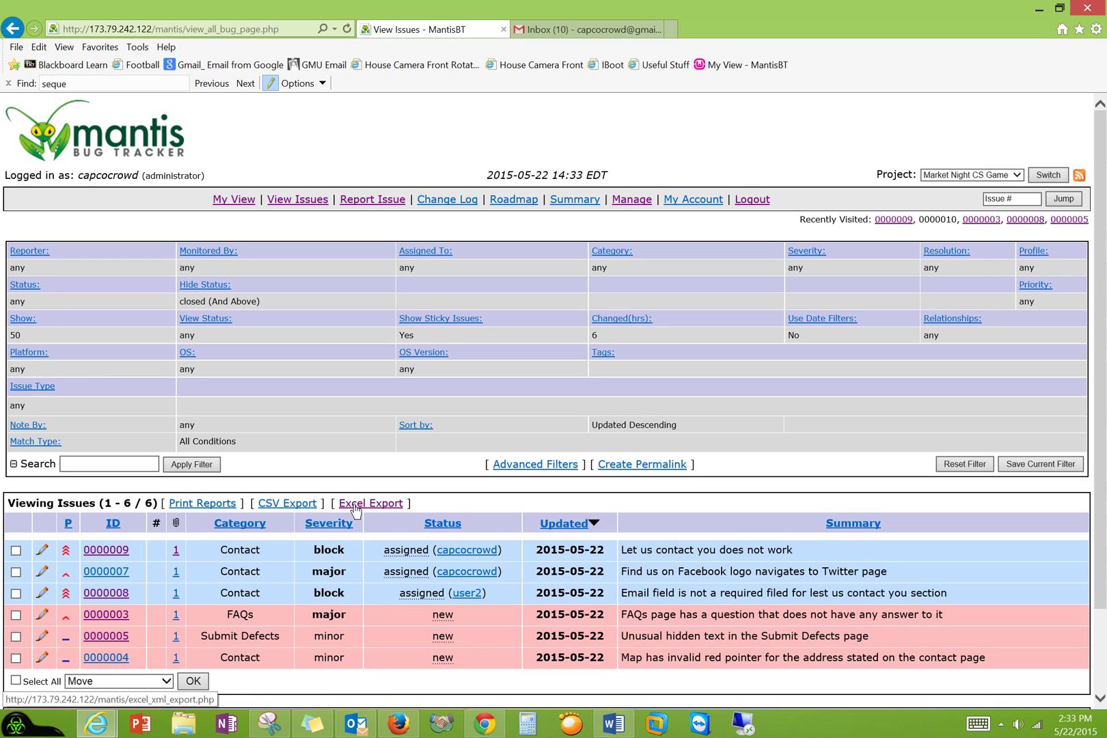
drag(1011, 657, 466, 609)
click(466, 610)
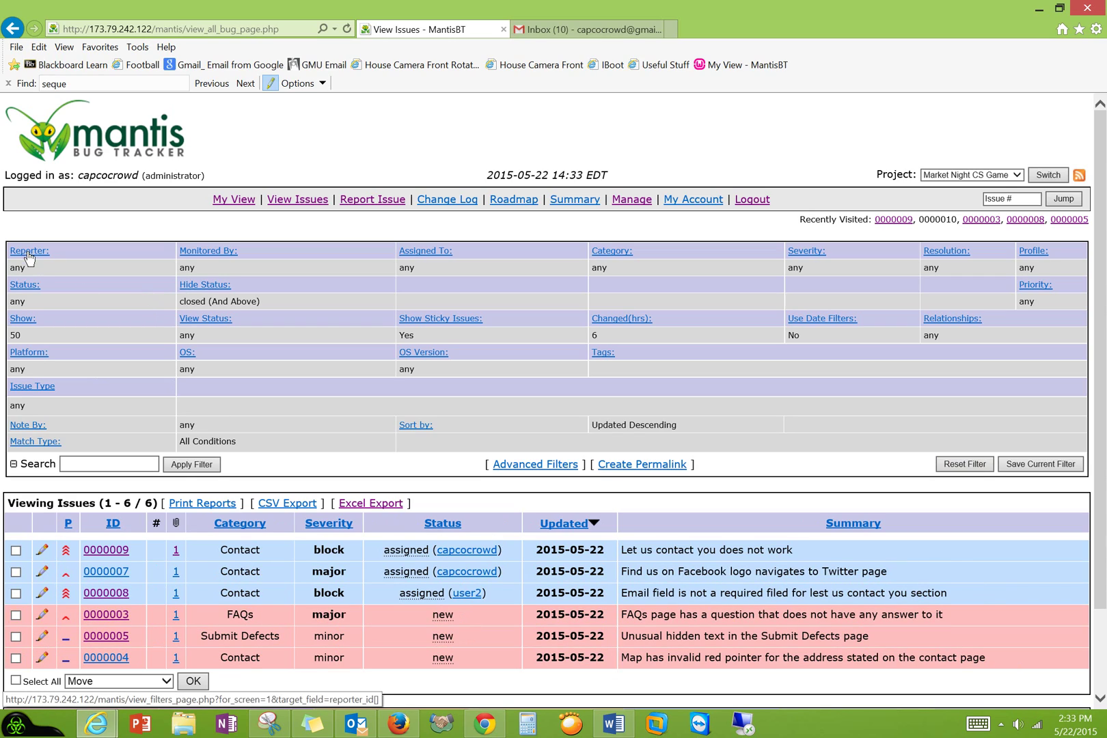
click(25, 285)
click(30, 303)
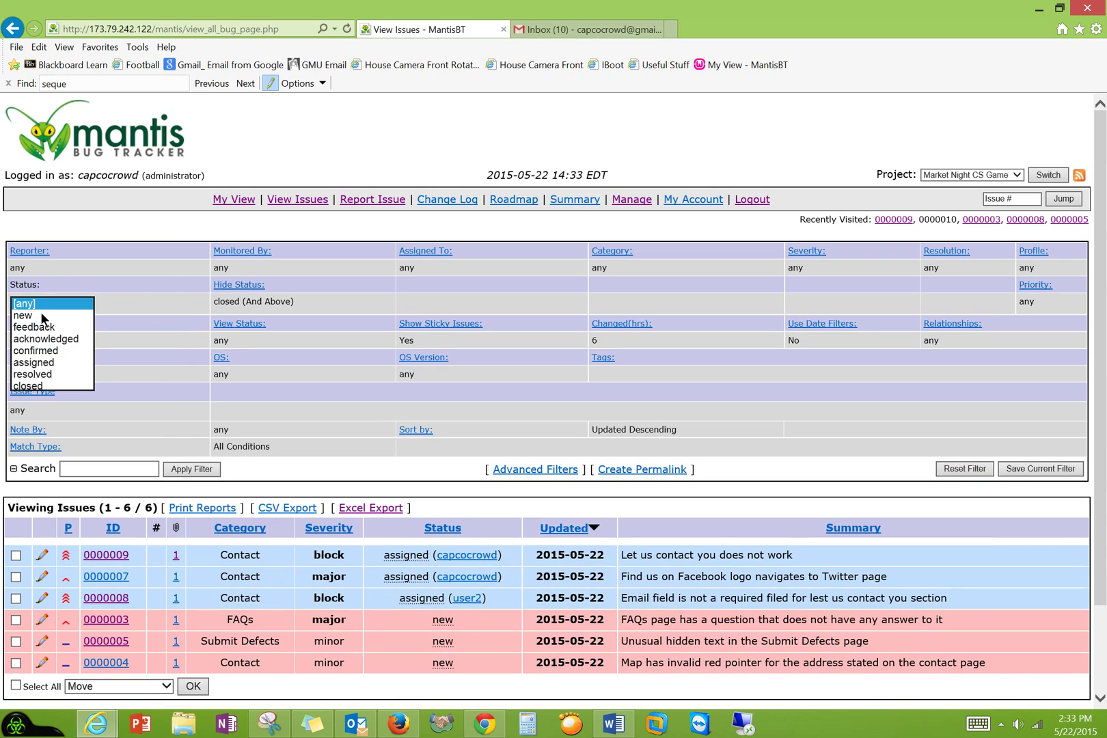
click(39, 314)
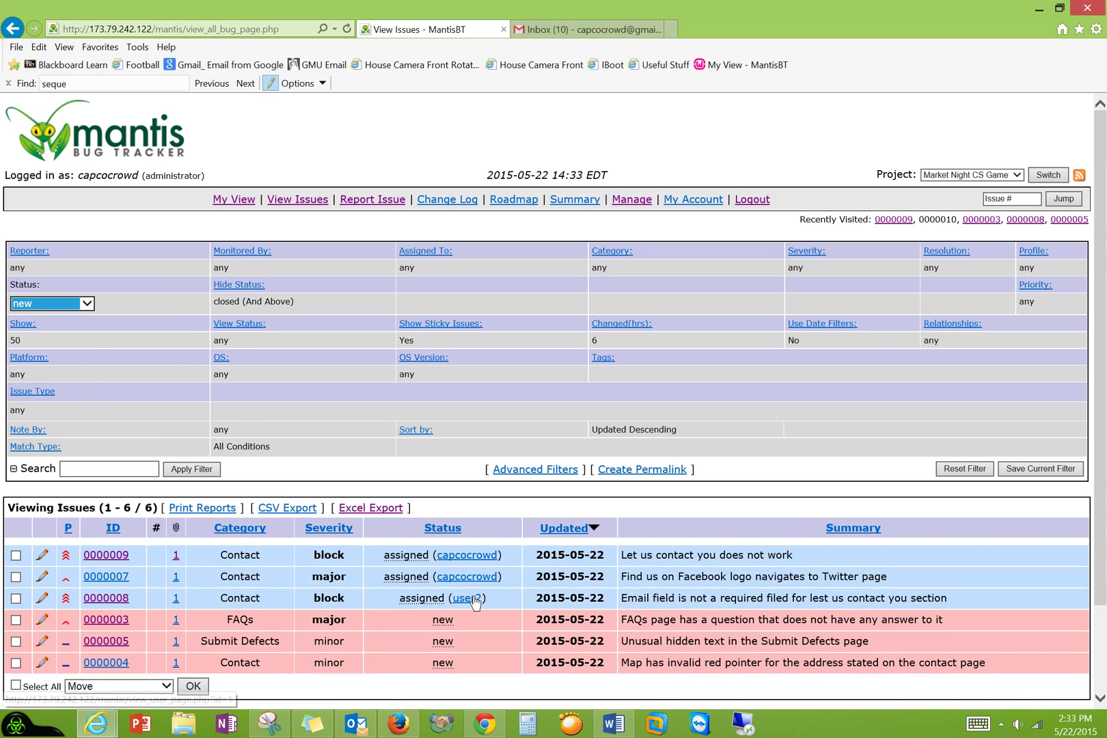
click(192, 469)
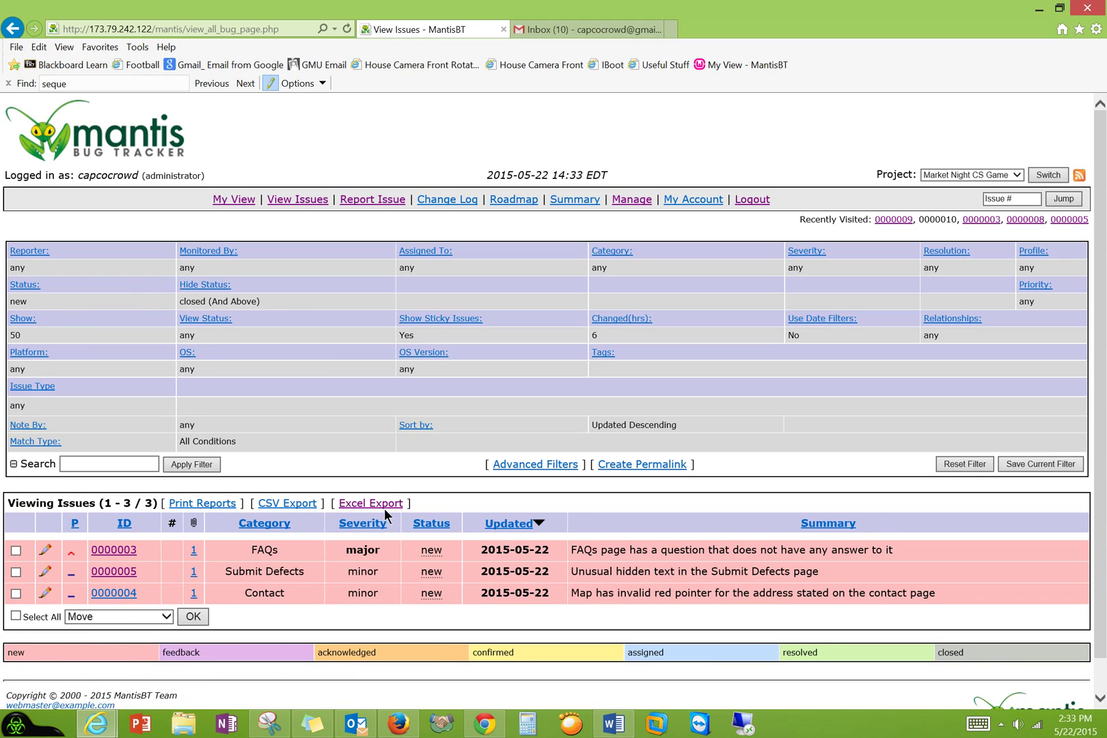
Step: Export the three new issues to Excel, view the spreadsheet, then close Excel
click(386, 505)
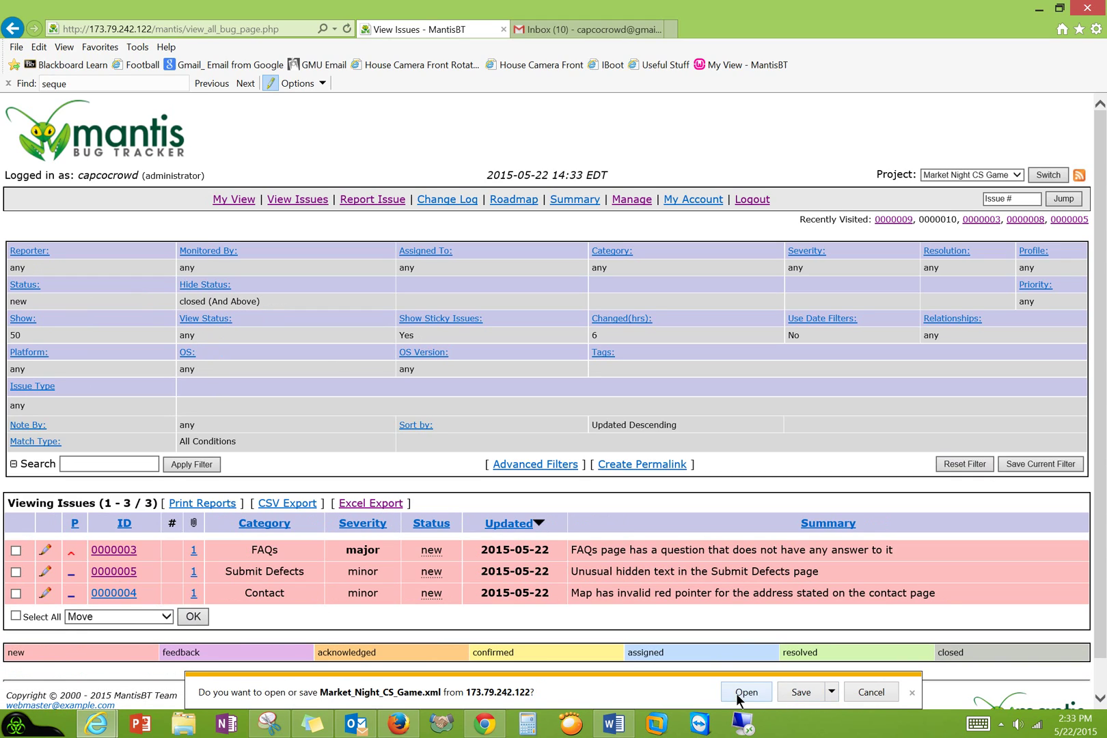
click(739, 698)
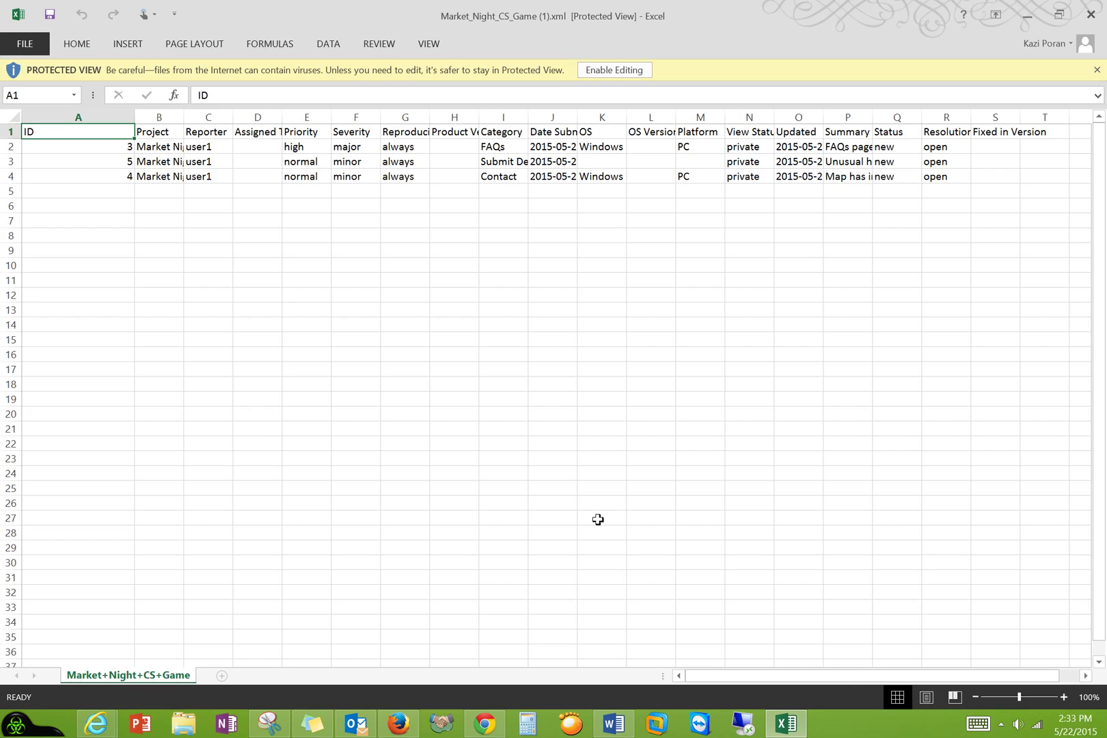
click(434, 265)
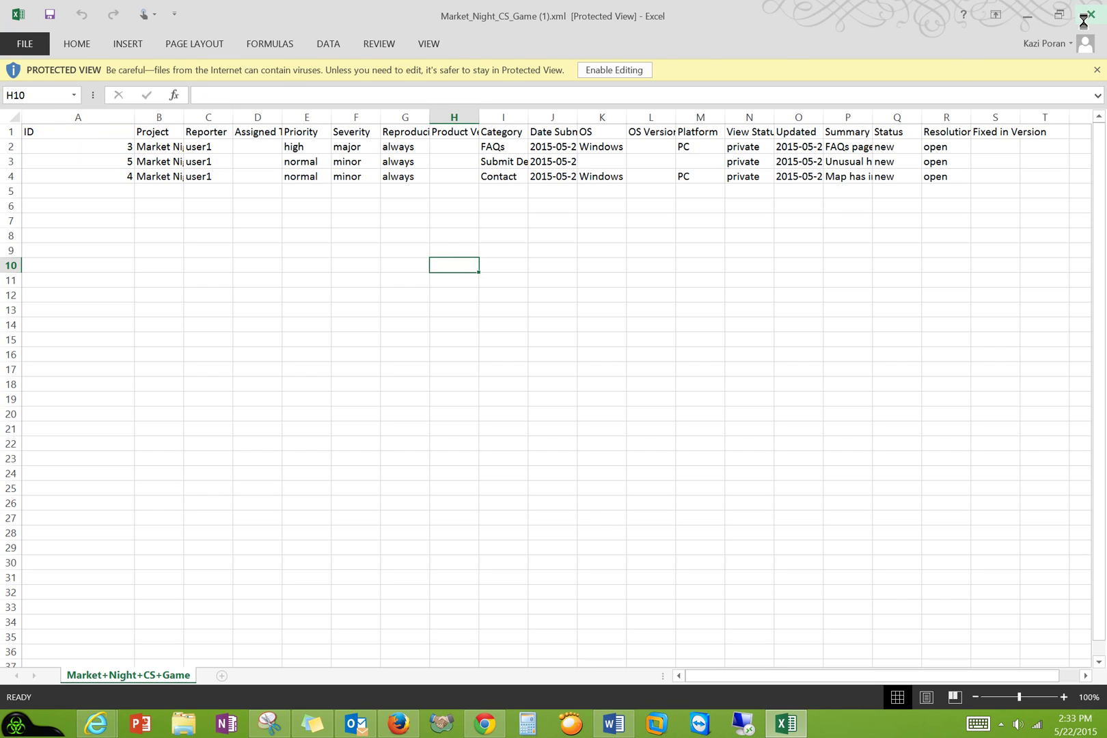
click(1090, 15)
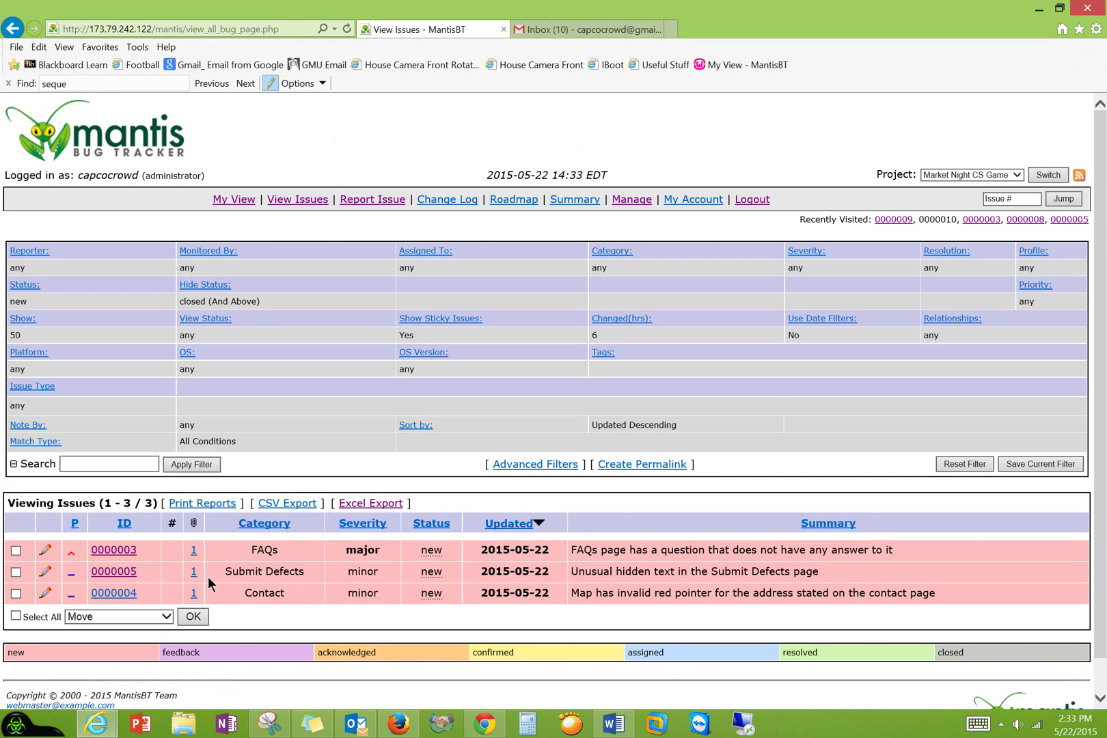
Step: Reset the filter to list all six issues and show the Advanced Filters options
click(989, 463)
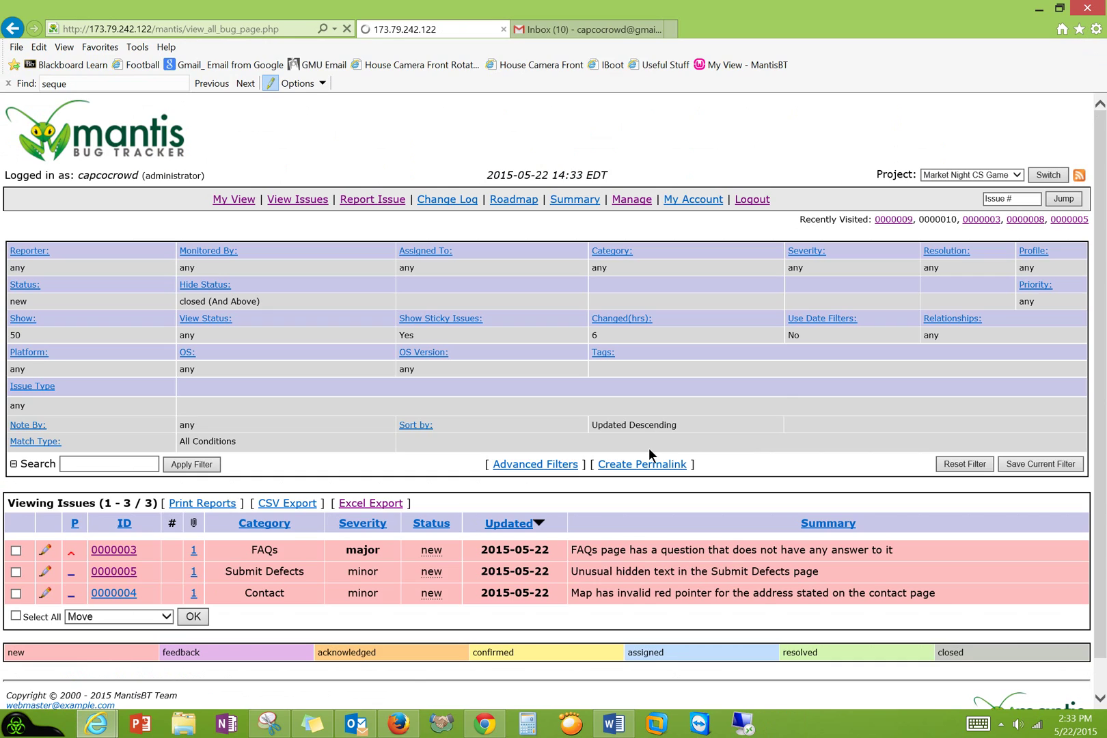
scroll(613, 478, down, 2)
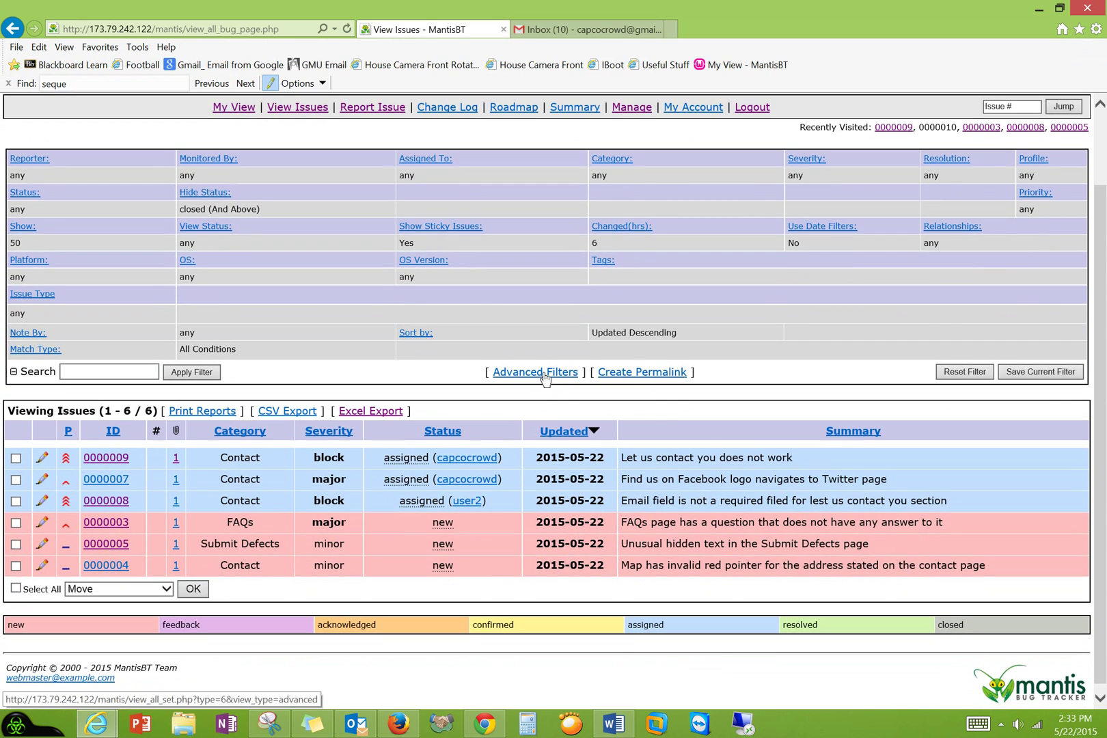
click(545, 375)
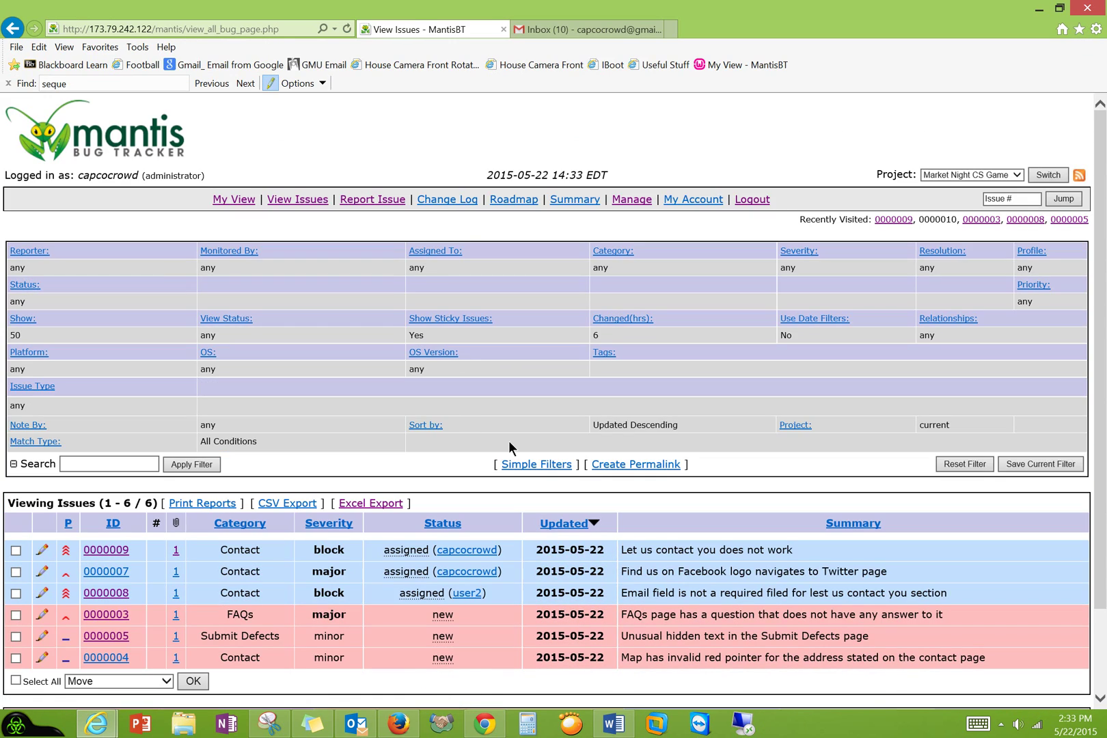
scroll(588, 369, down, 2)
scroll(553, 372, up, 2)
Step: Open Summary and scroll through the status, severity, category and date tables
click(575, 199)
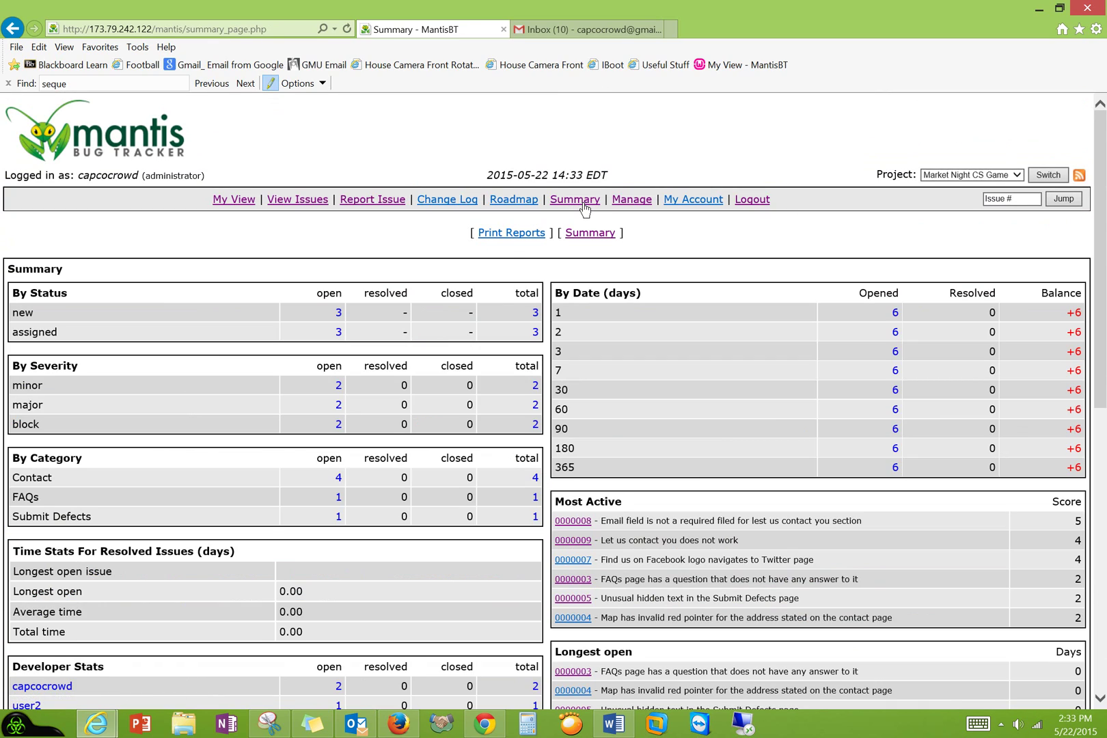
scroll(181, 369, down, 8)
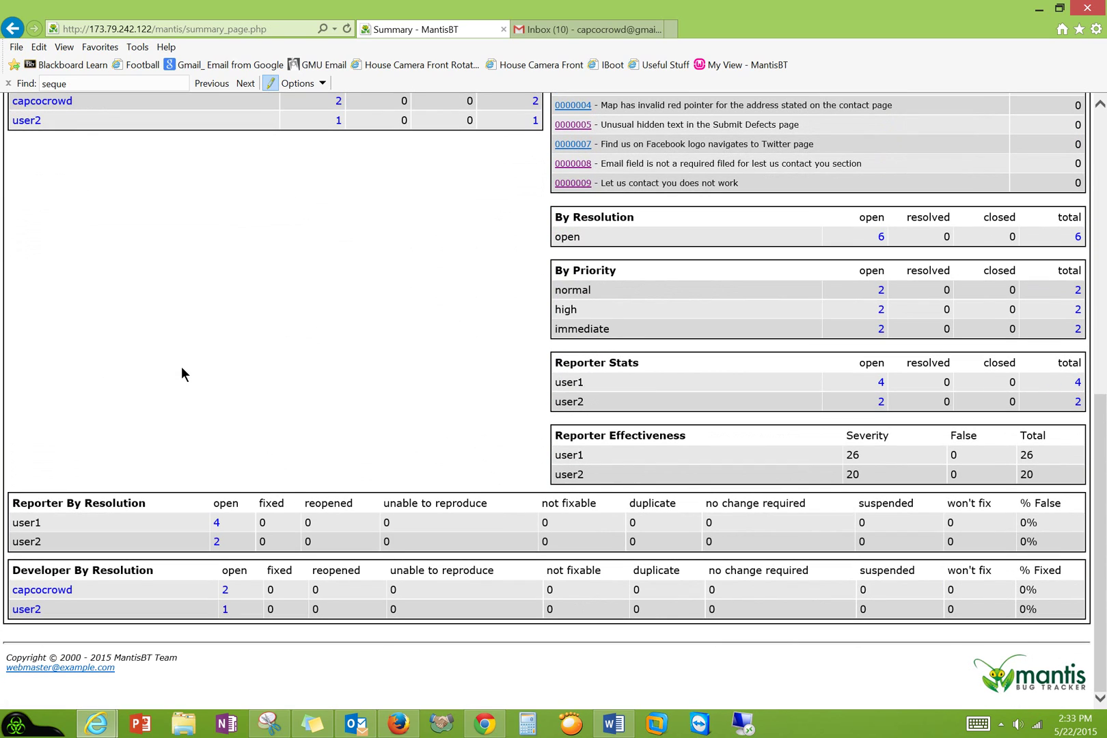
scroll(181, 367, up, 10)
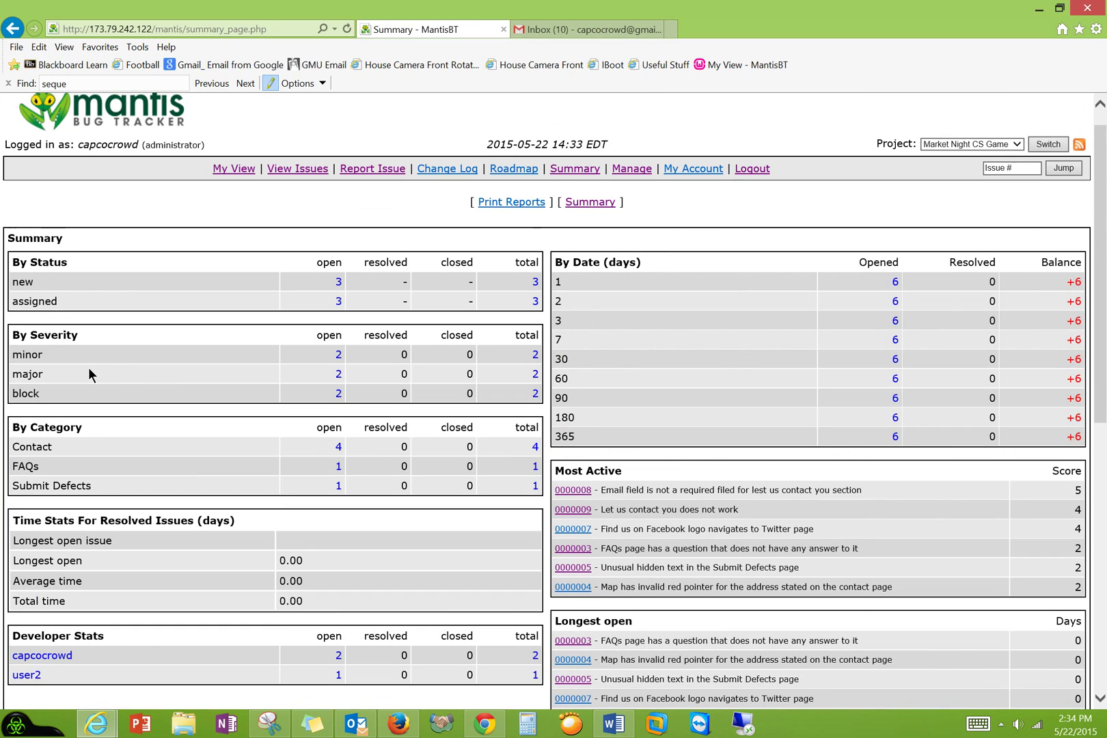
scroll(196, 389, down, 1)
scroll(197, 395, up, 2)
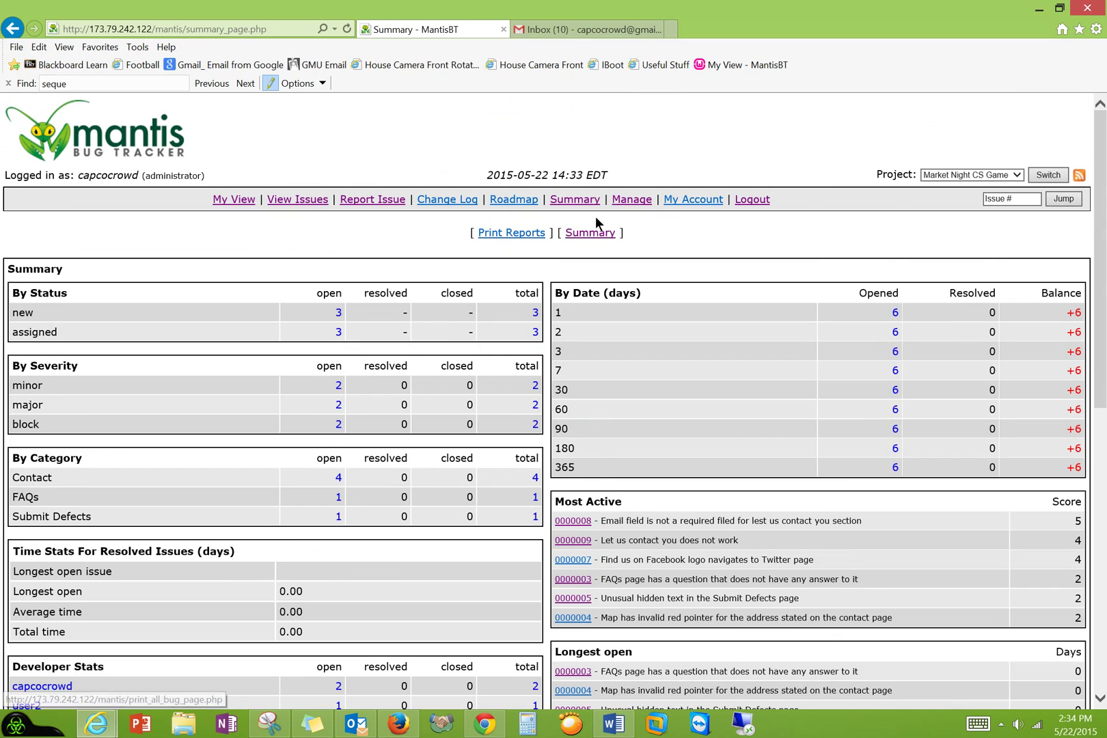
Step: Check Manage Users, the empty Roadmap and Change Log, then return to My View
click(632, 200)
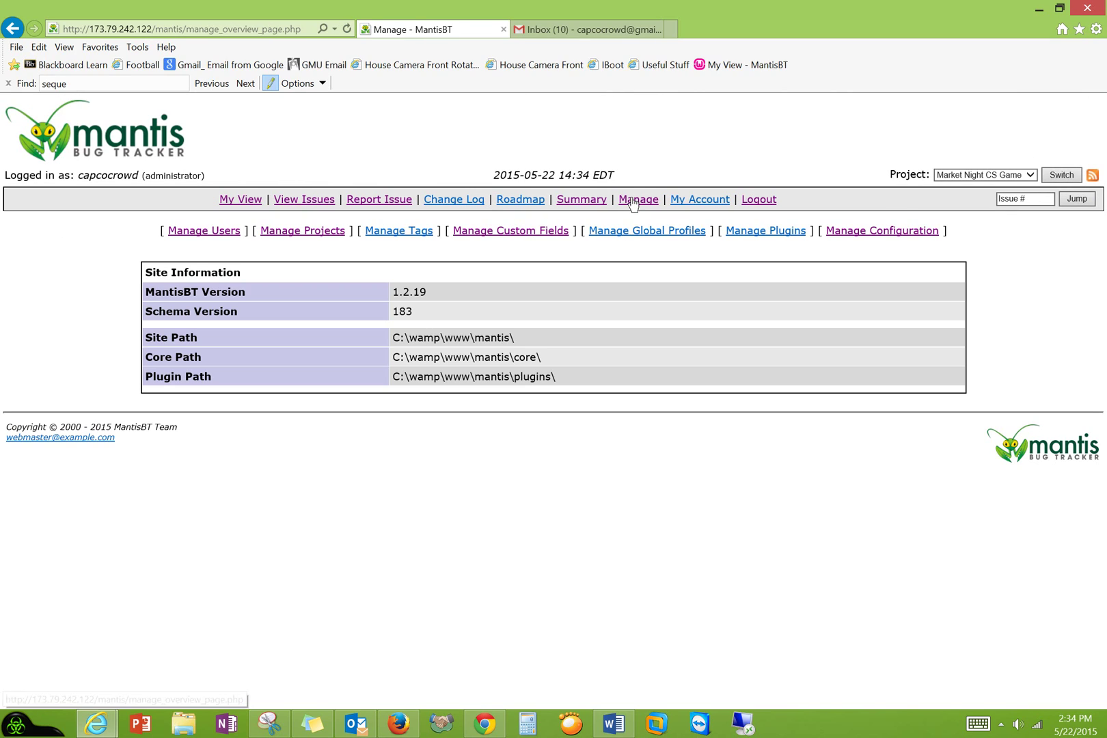
click(211, 232)
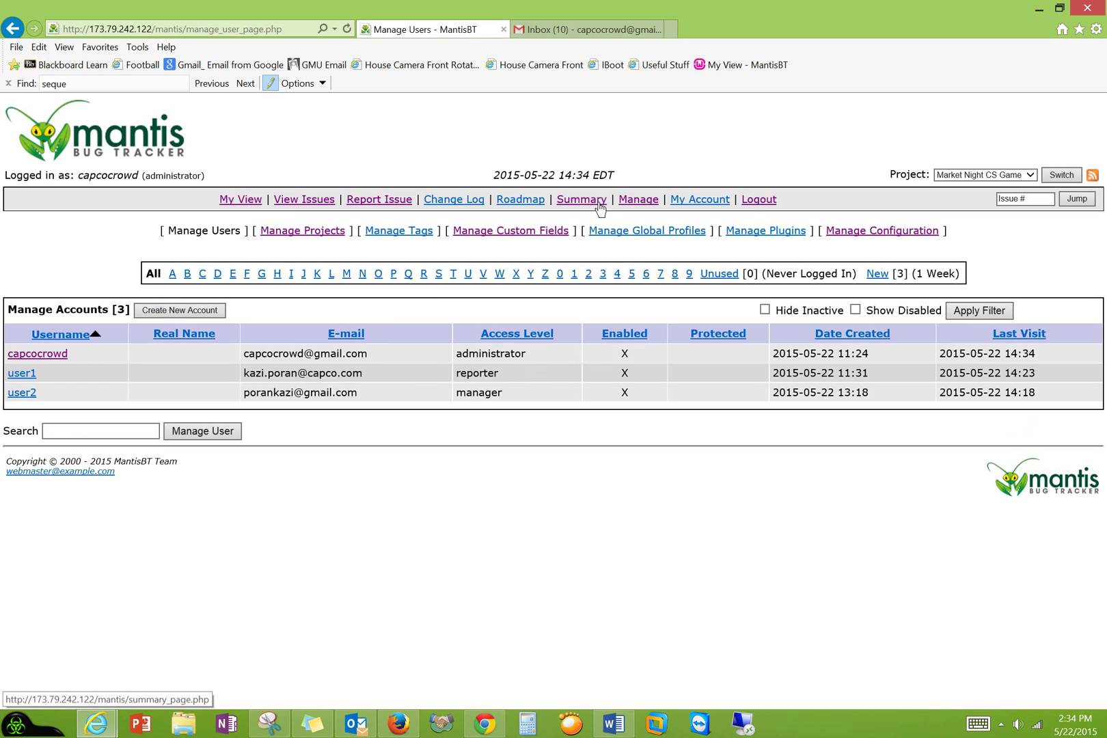
click(517, 200)
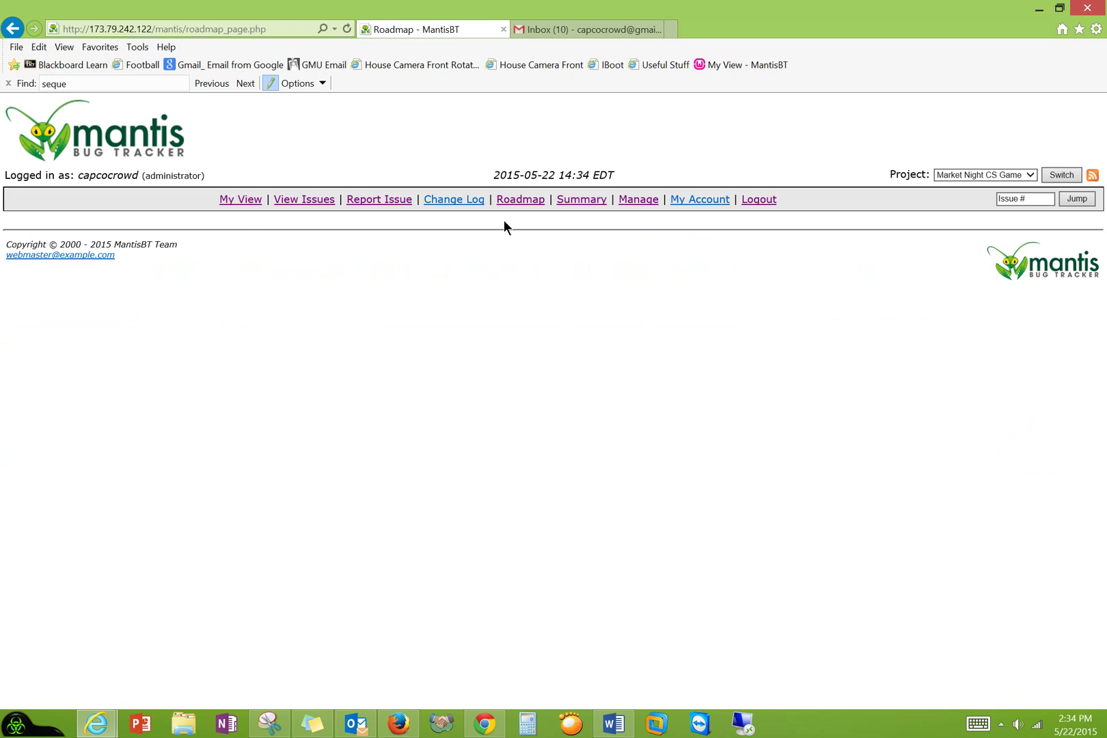
click(456, 200)
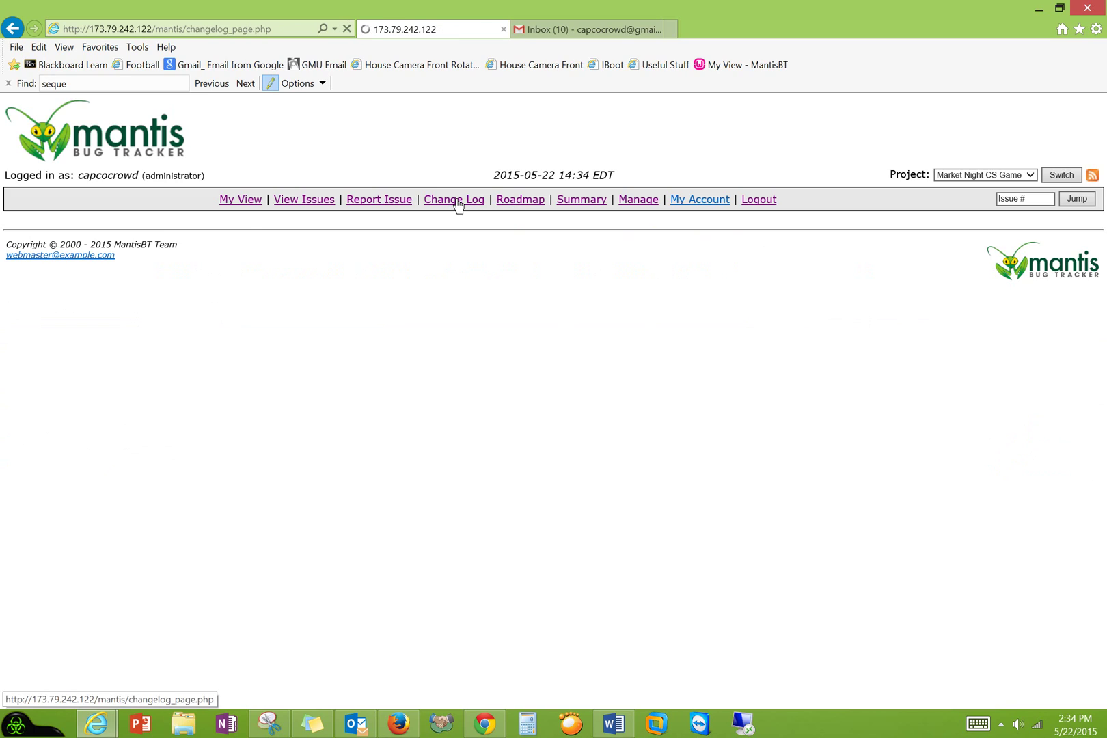
click(453, 201)
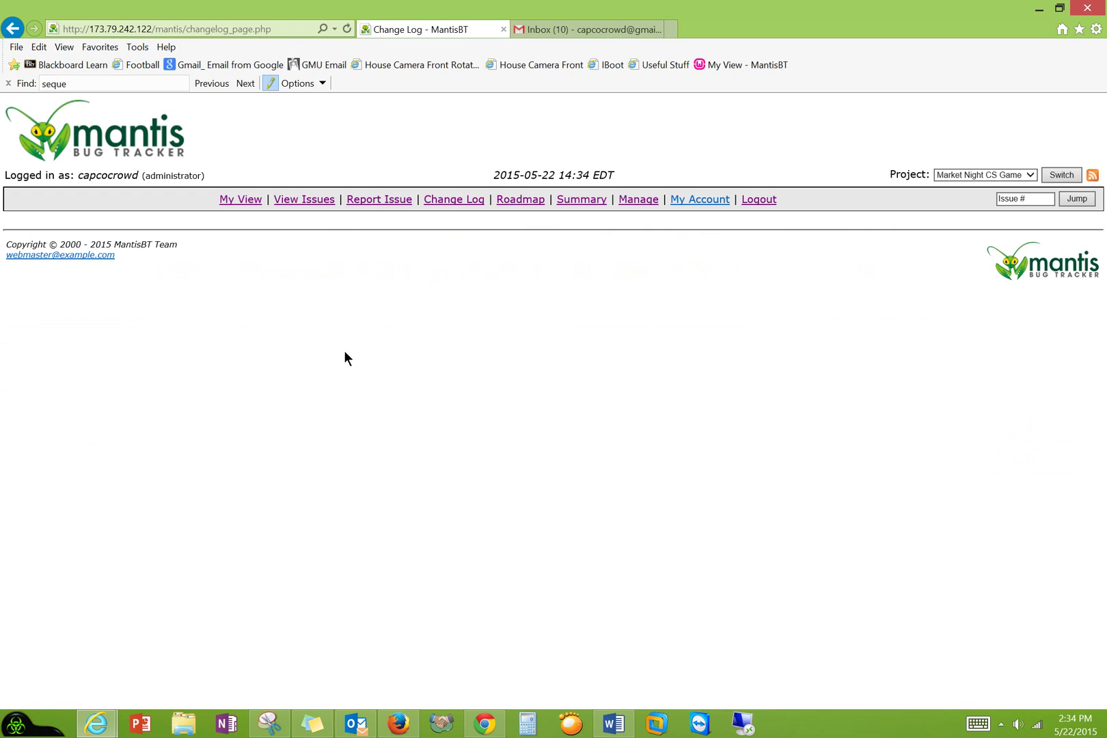
click(255, 204)
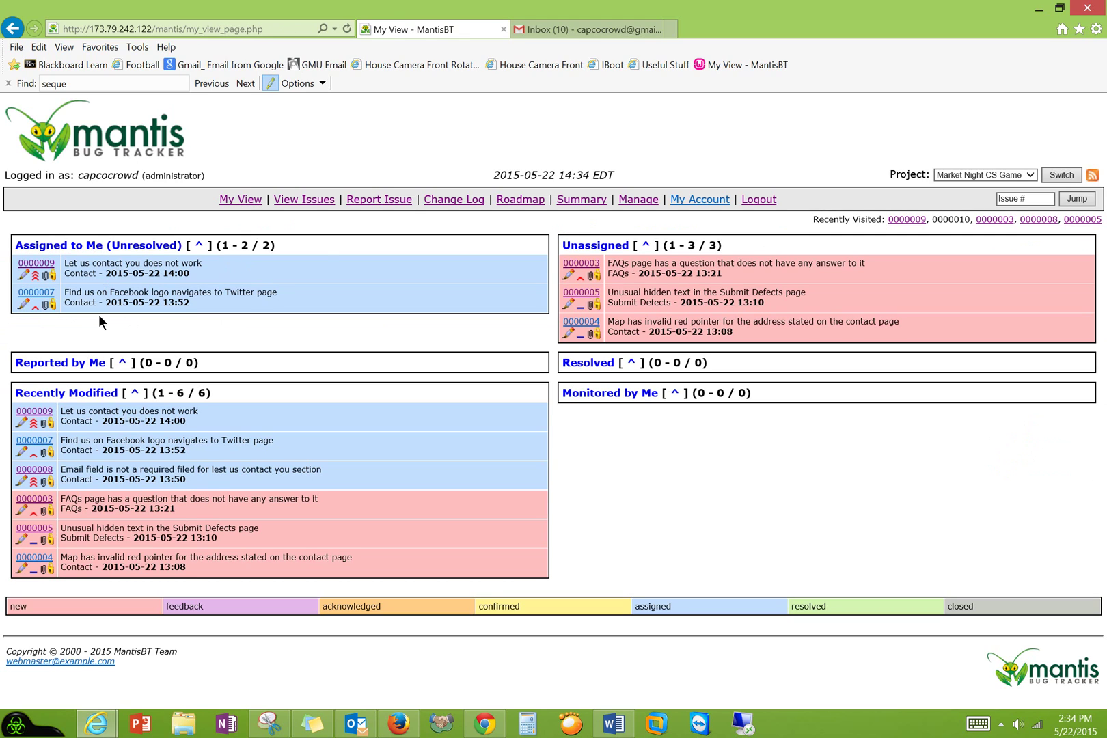
click(637, 199)
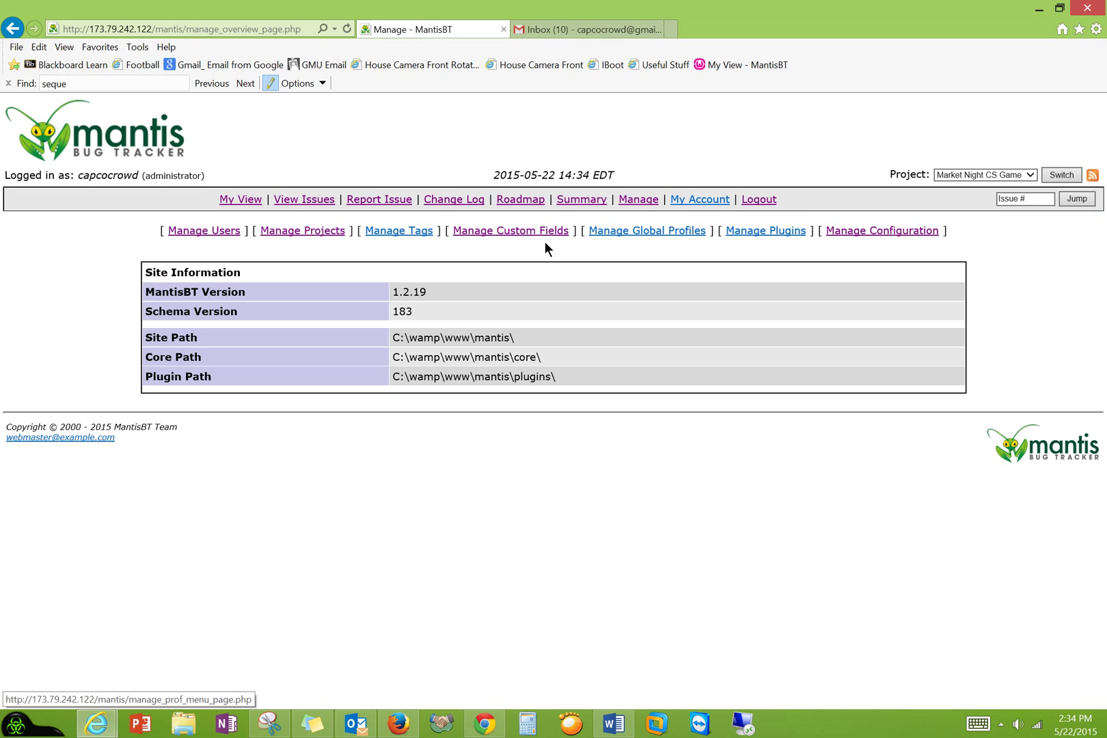
click(856, 233)
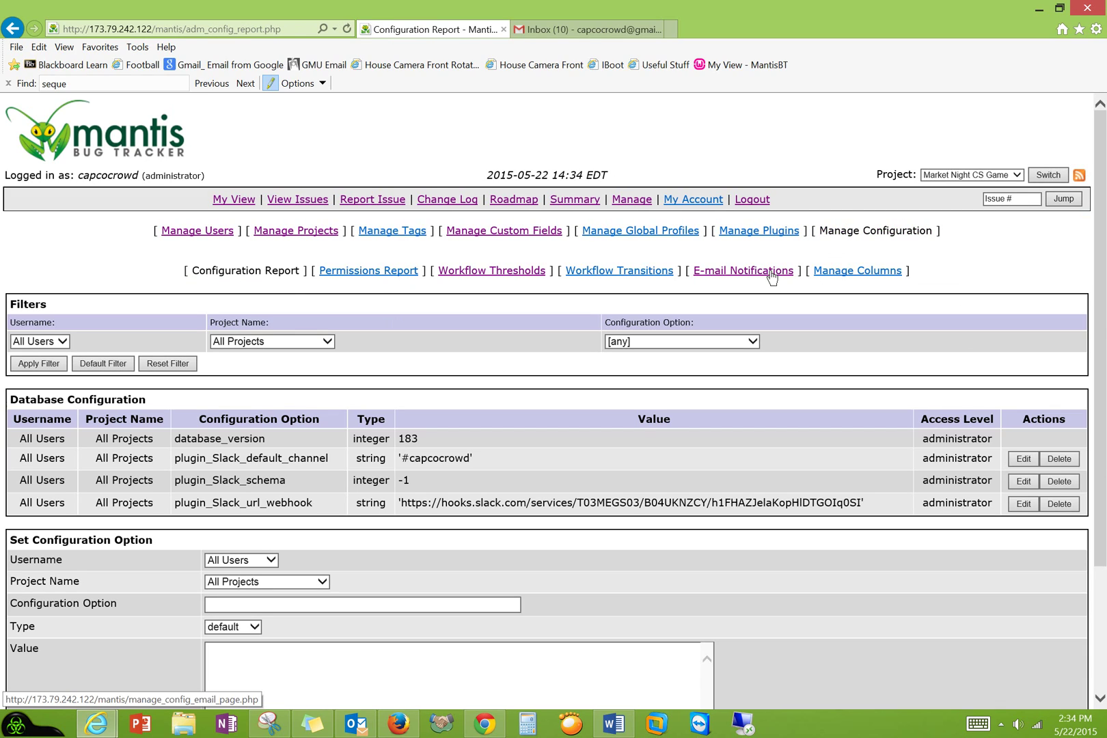
click(773, 272)
scroll(341, 381, down, 3)
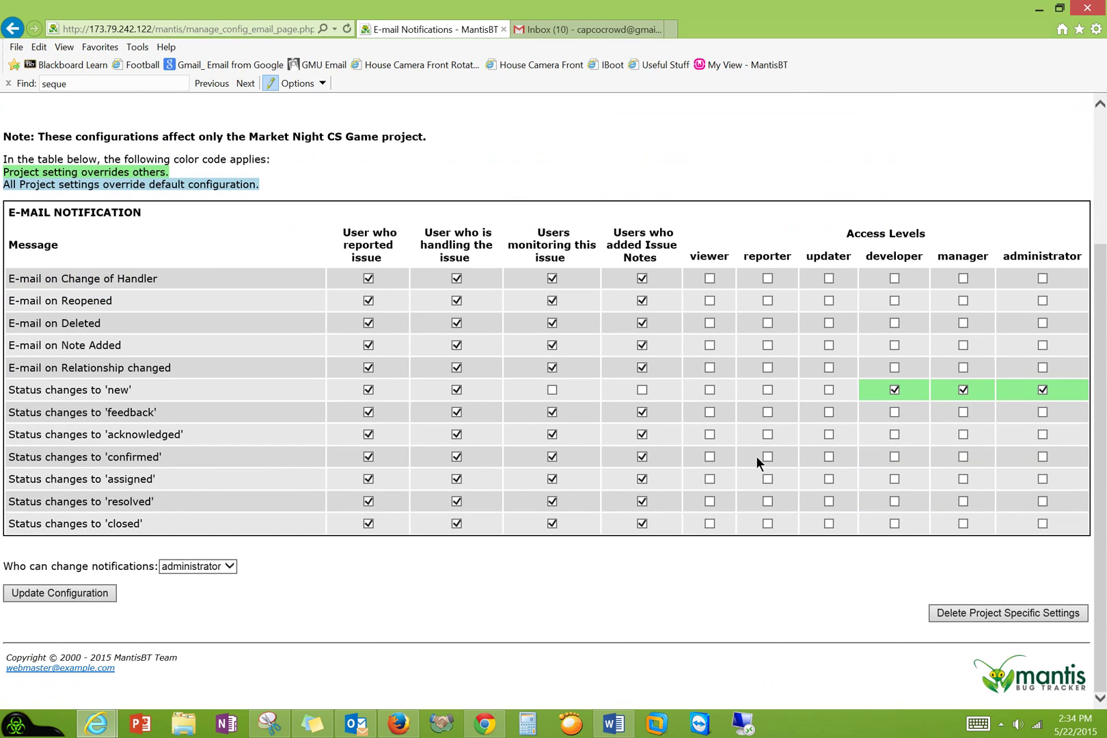
scroll(754, 457, up, 3)
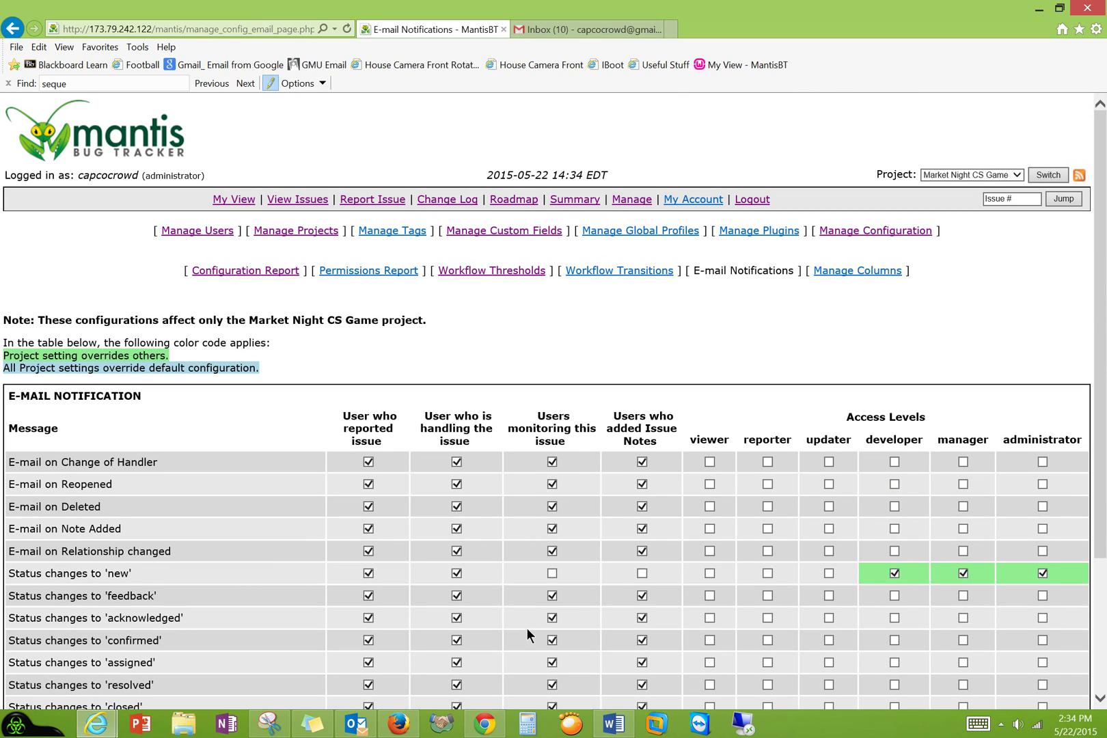
Step: In the reporter's Chrome session, list the four issues and tick 0000007 for a bulk action
click(490, 727)
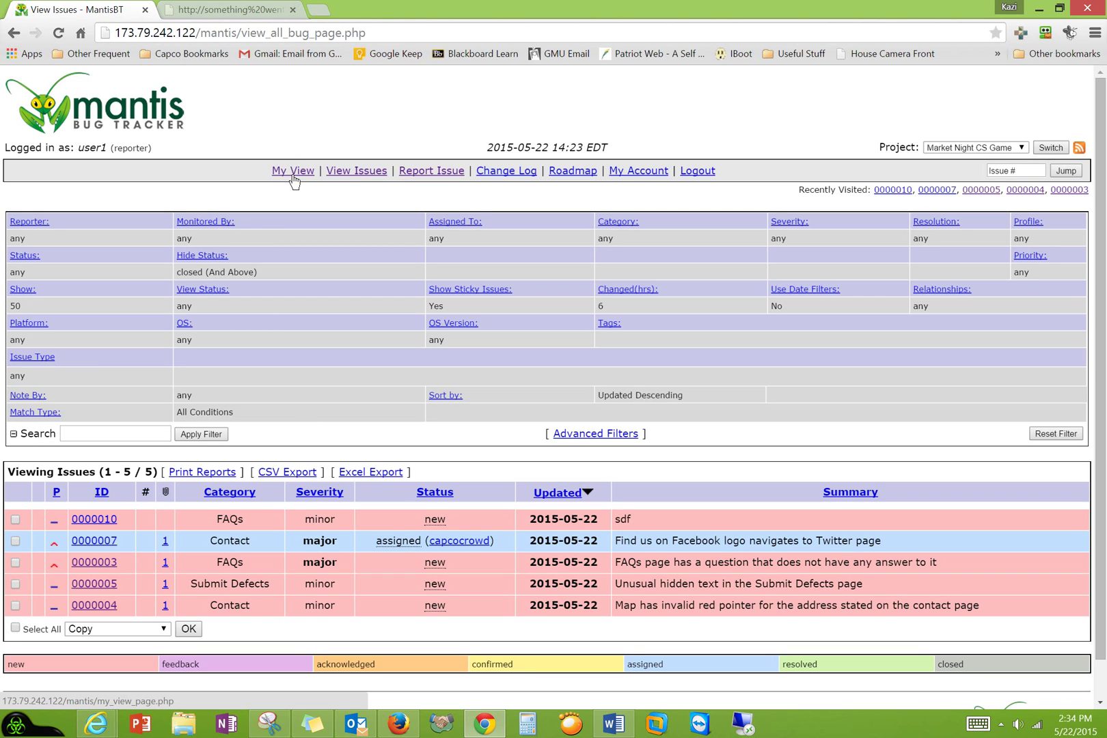
click(293, 172)
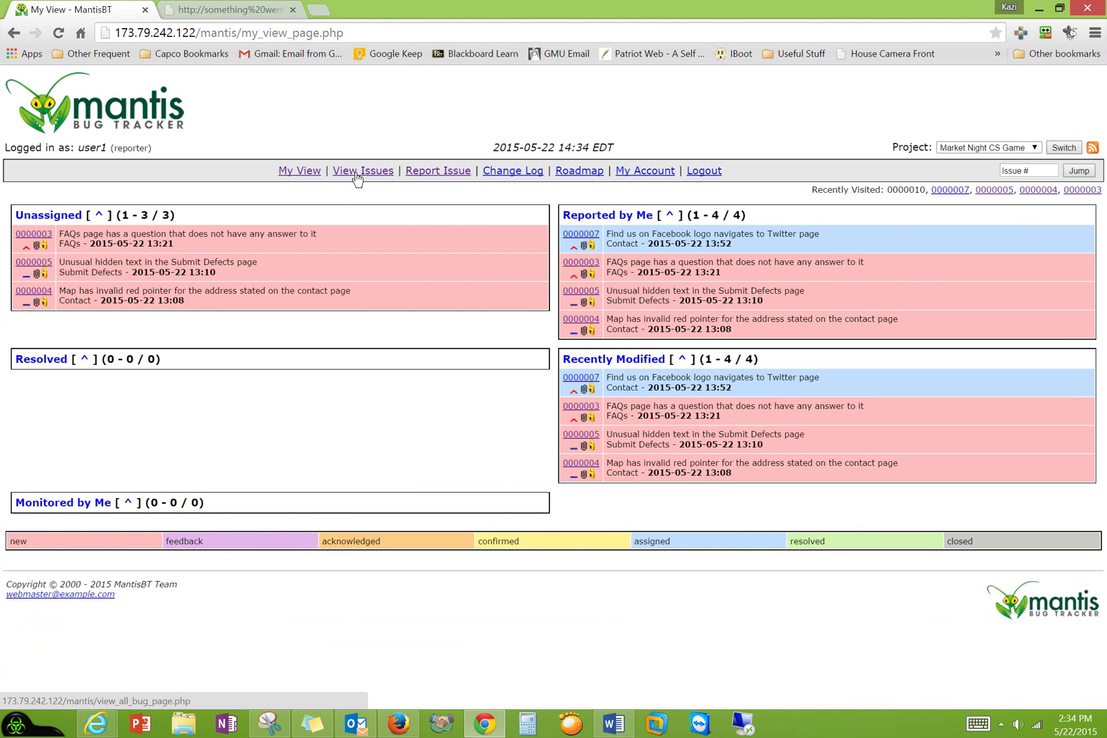
click(356, 171)
scroll(274, 478, down, 1)
drag(156, 454, 104, 456)
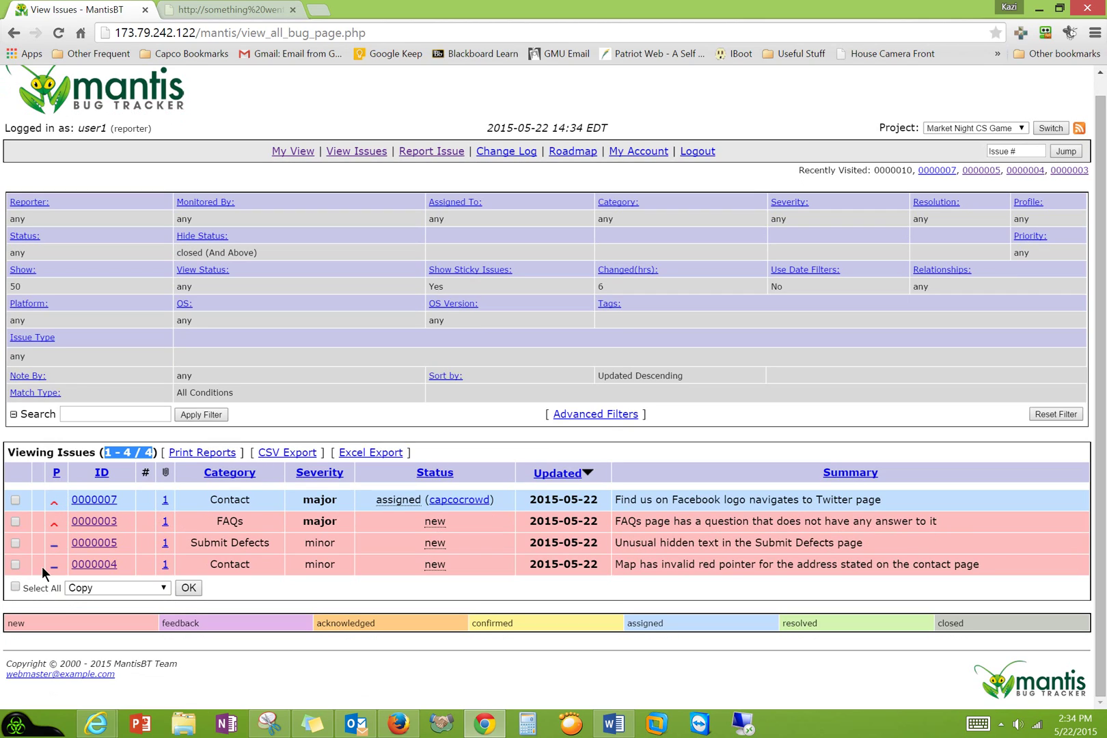
click(15, 500)
click(90, 588)
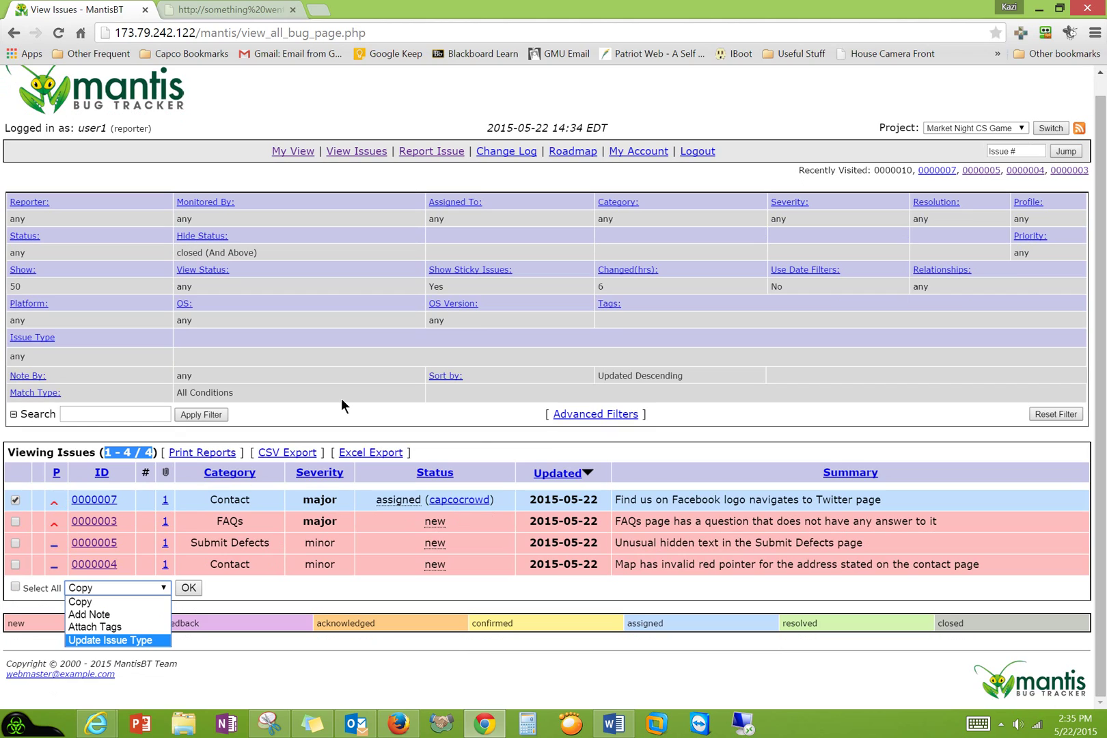
double_click(476, 441)
scroll(515, 455, up, 1)
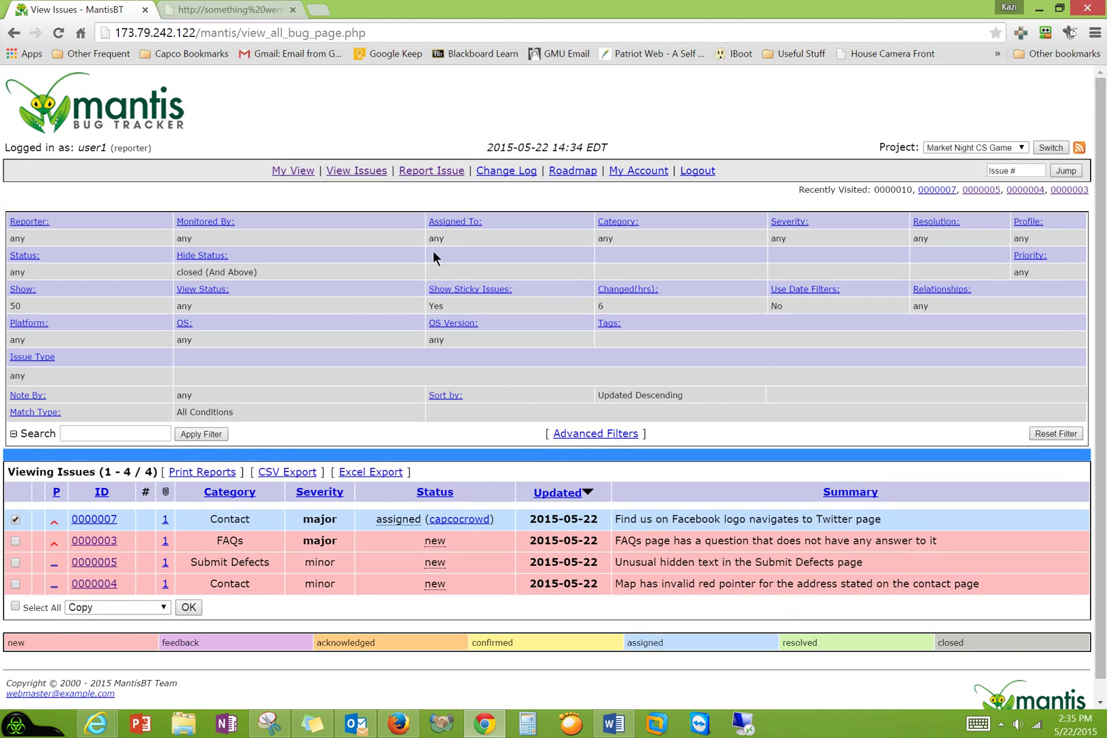
Step: Start a new issue report with category Home and reproducibility 'always'
click(432, 172)
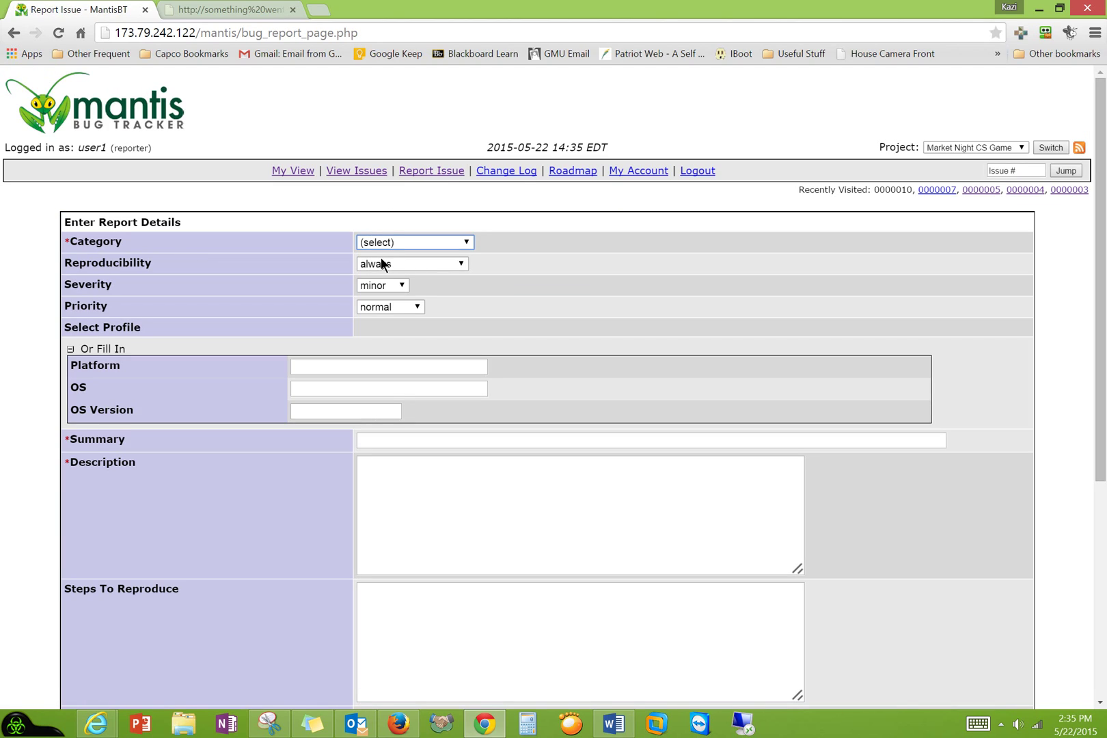
click(417, 241)
click(401, 283)
click(432, 267)
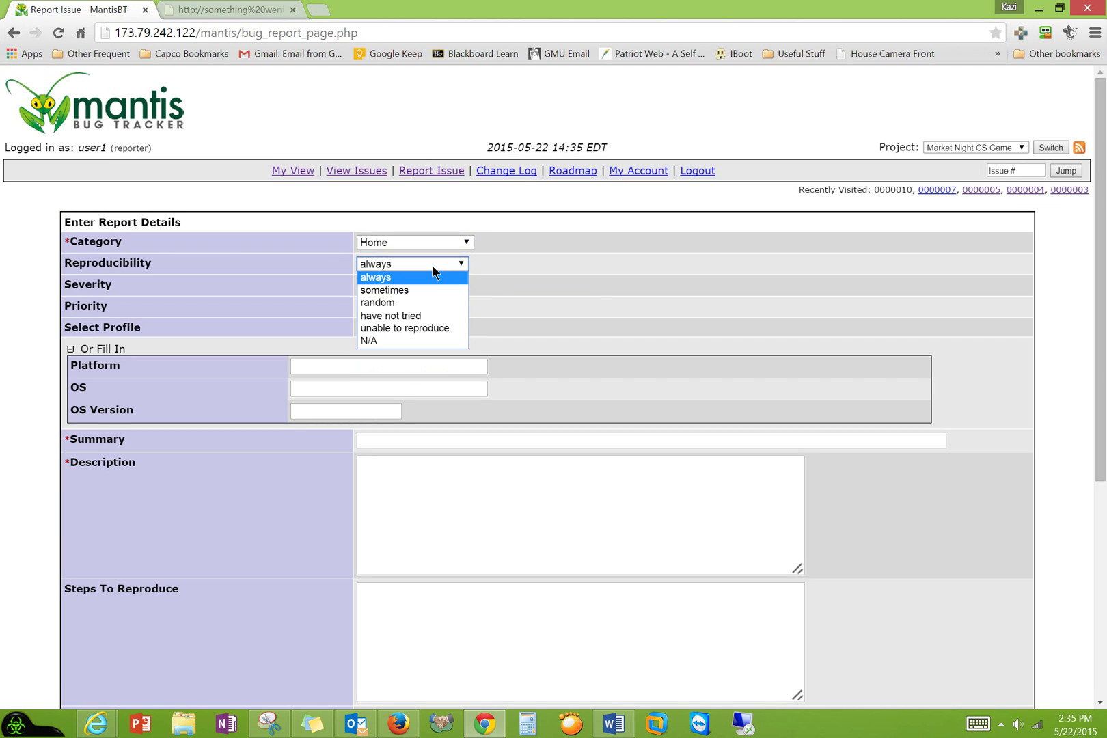
click(431, 274)
click(350, 366)
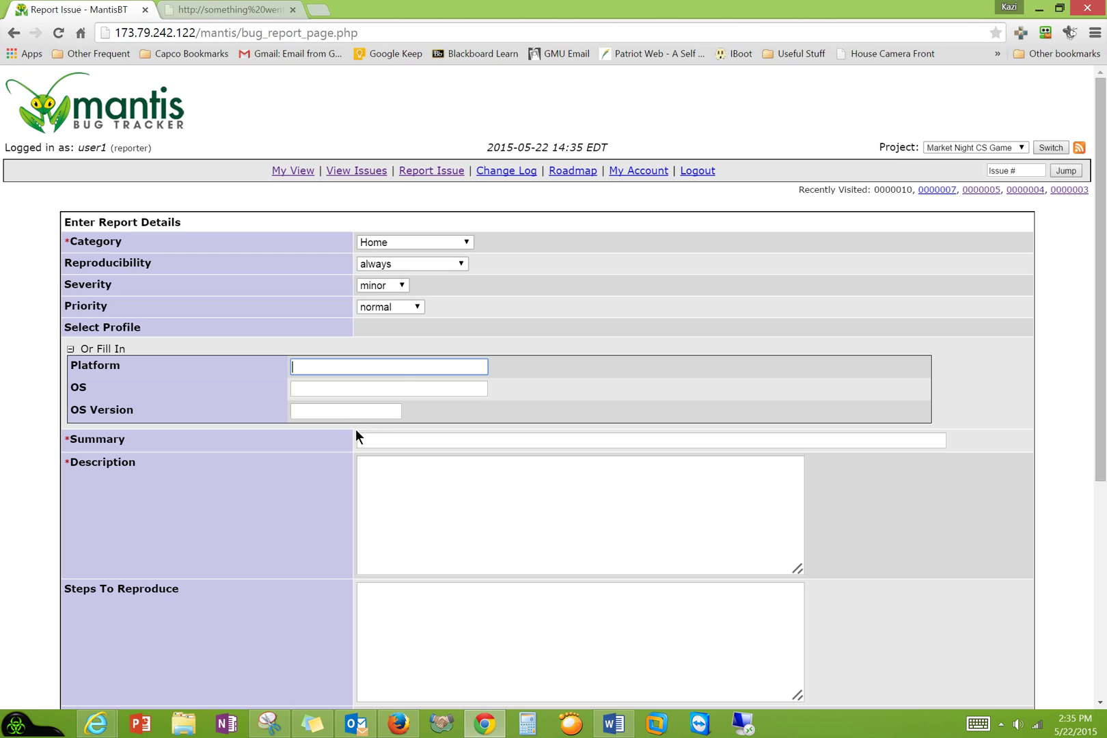
Step: Enter summary 'sdfsdf' and description 'dsfs', set issue type Visual, and submit
click(359, 439)
text(sdfsdf)
click(415, 504)
text(dsfs)
scroll(382, 489, down, 2)
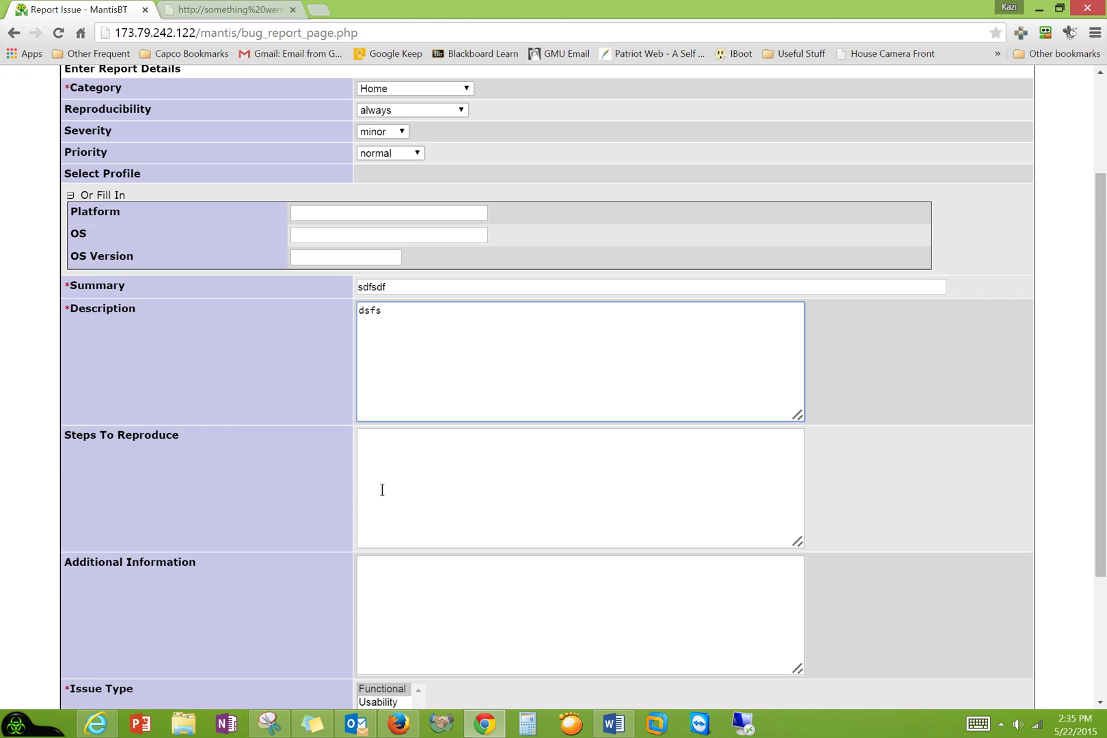
scroll(382, 489, down, 2)
click(381, 561)
click(673, 657)
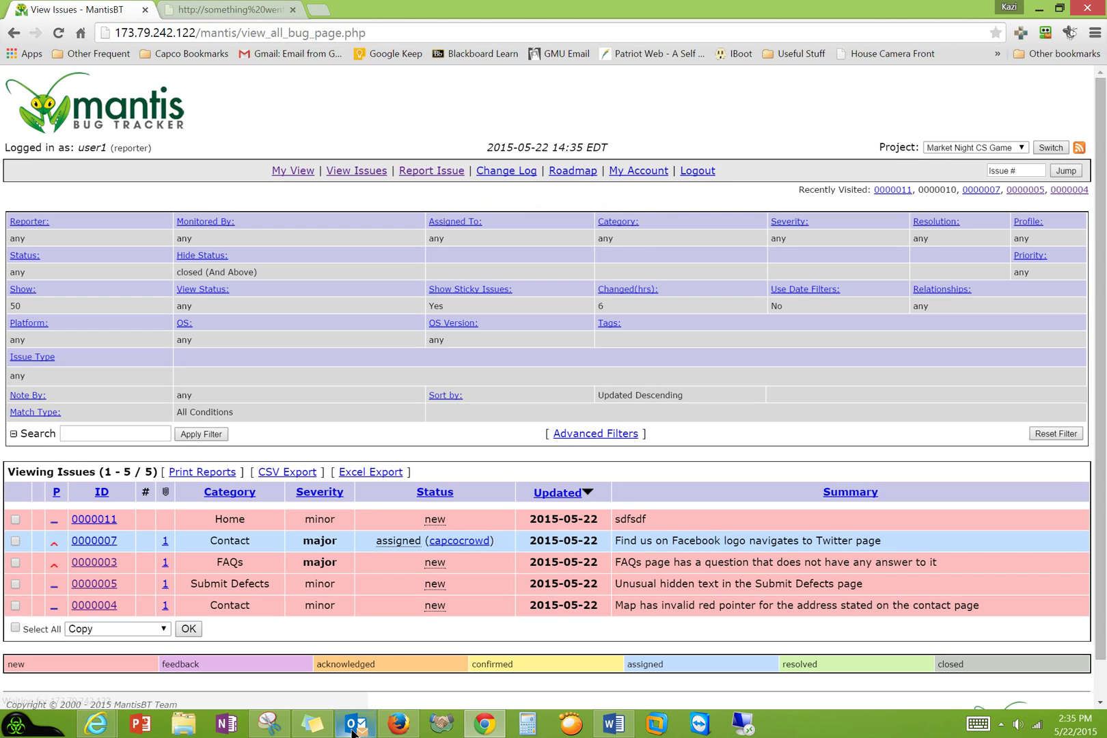
Step: Read the newest message in the Outlook inbox, then return to the reporter's issue list
mouse_move(352, 730)
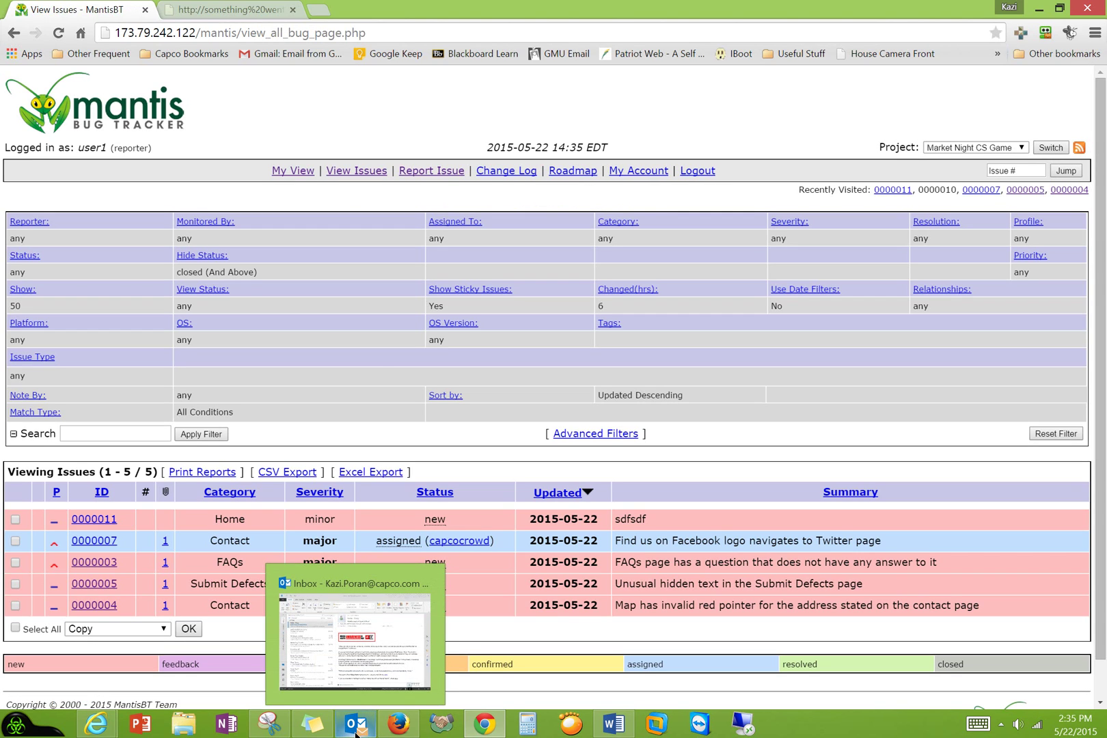
click(369, 633)
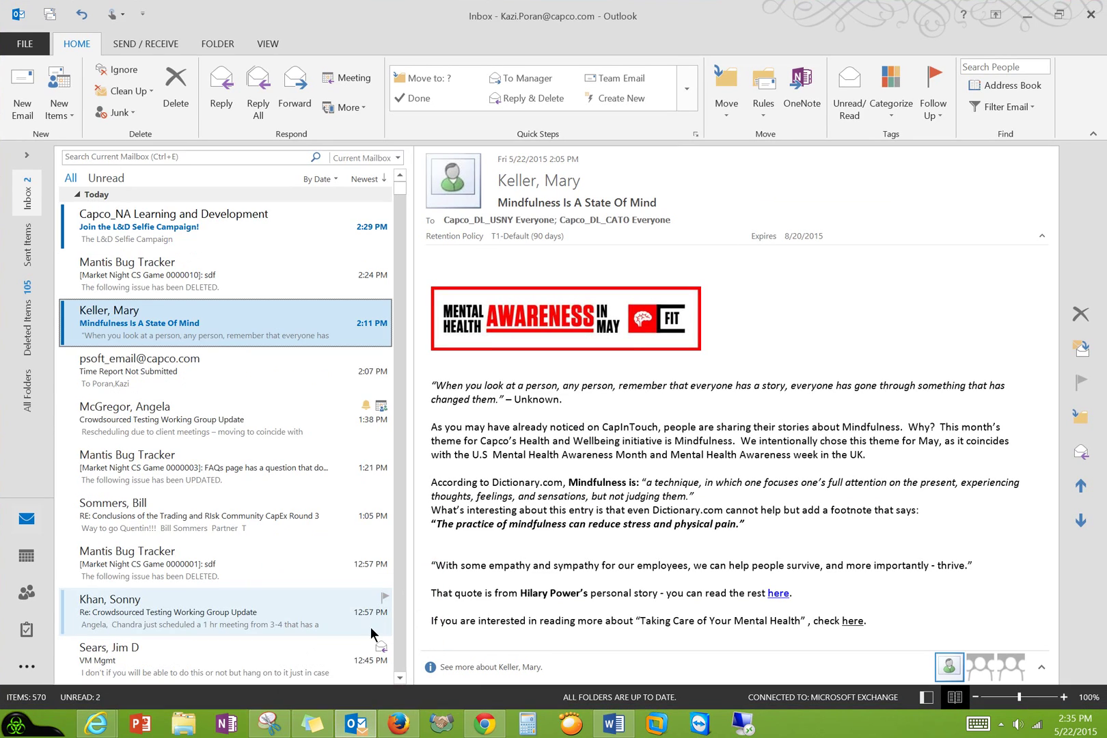
click(143, 233)
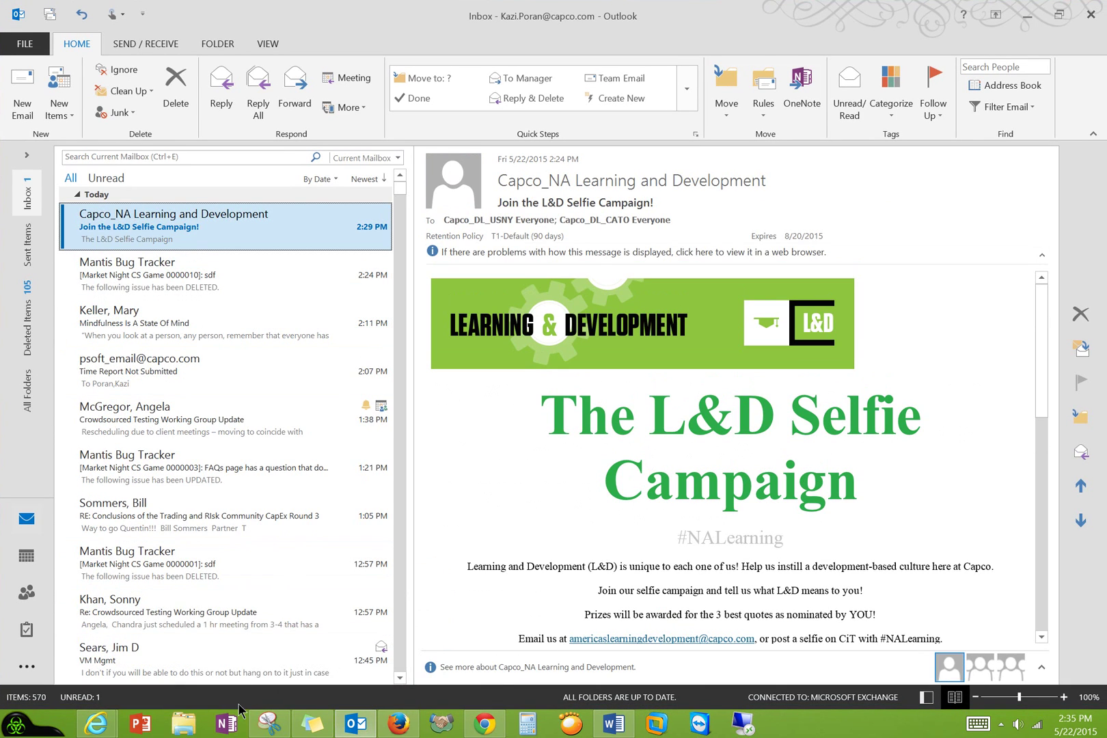
click(486, 726)
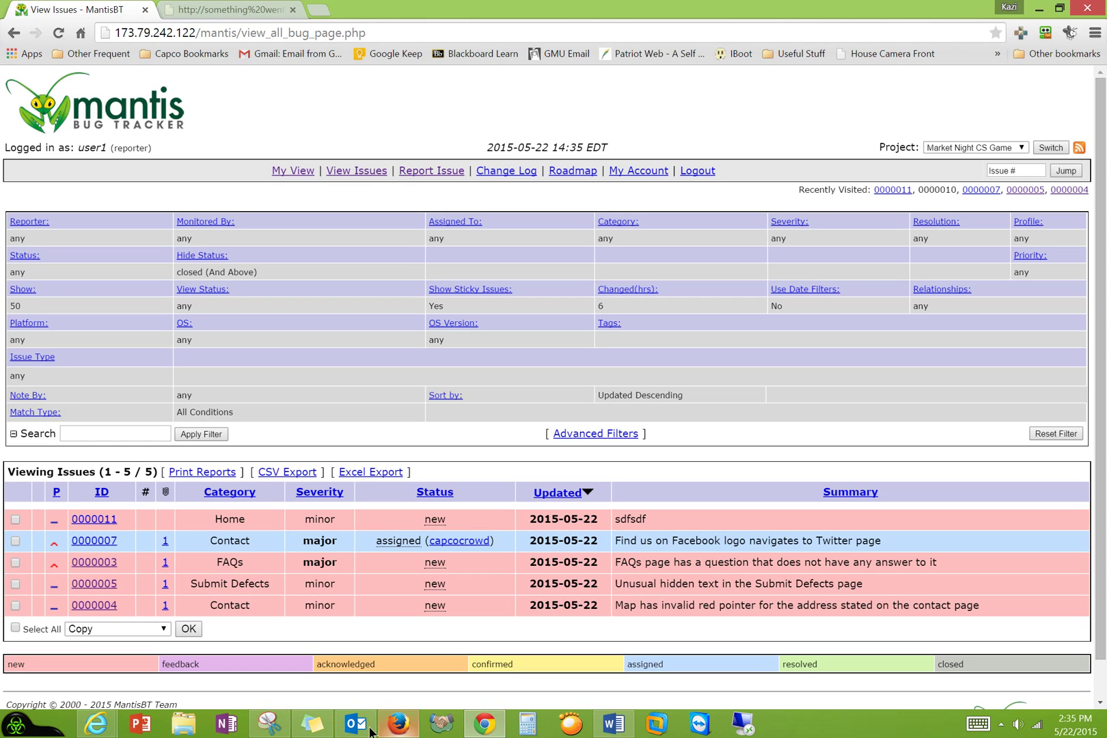
Step: Refresh the Gmail inbox and read the [Market Night CS Game 0000011] SUBMITTED message
mouse_move(97, 724)
click(213, 646)
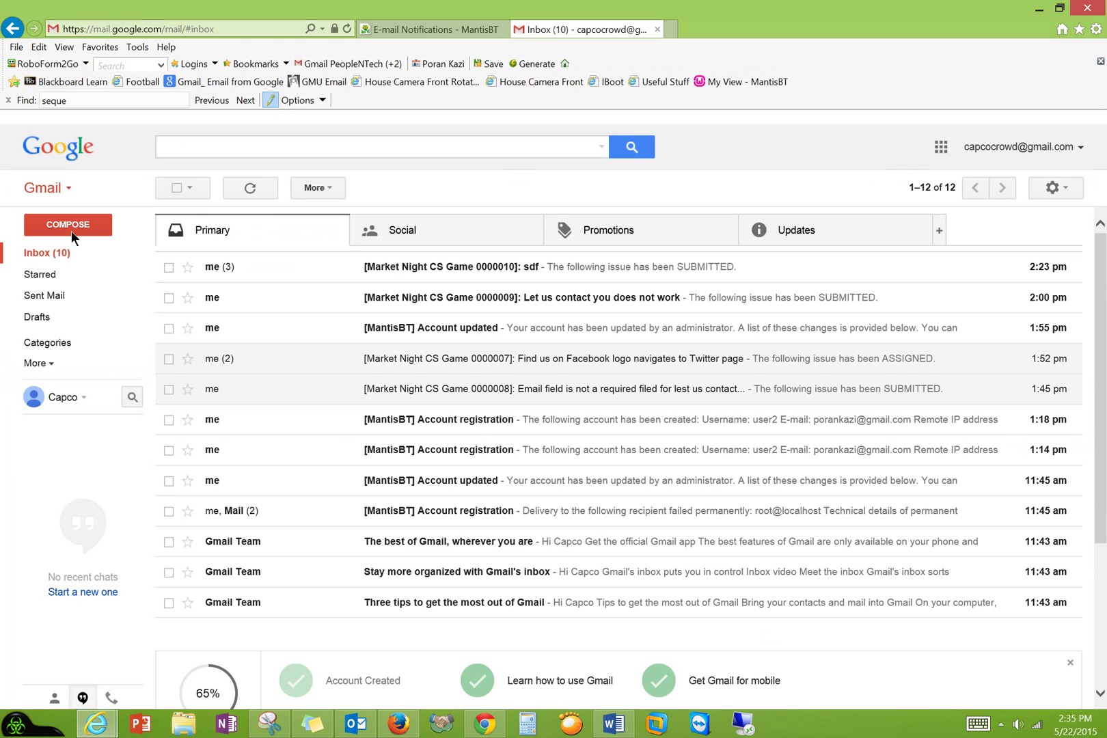
click(121, 253)
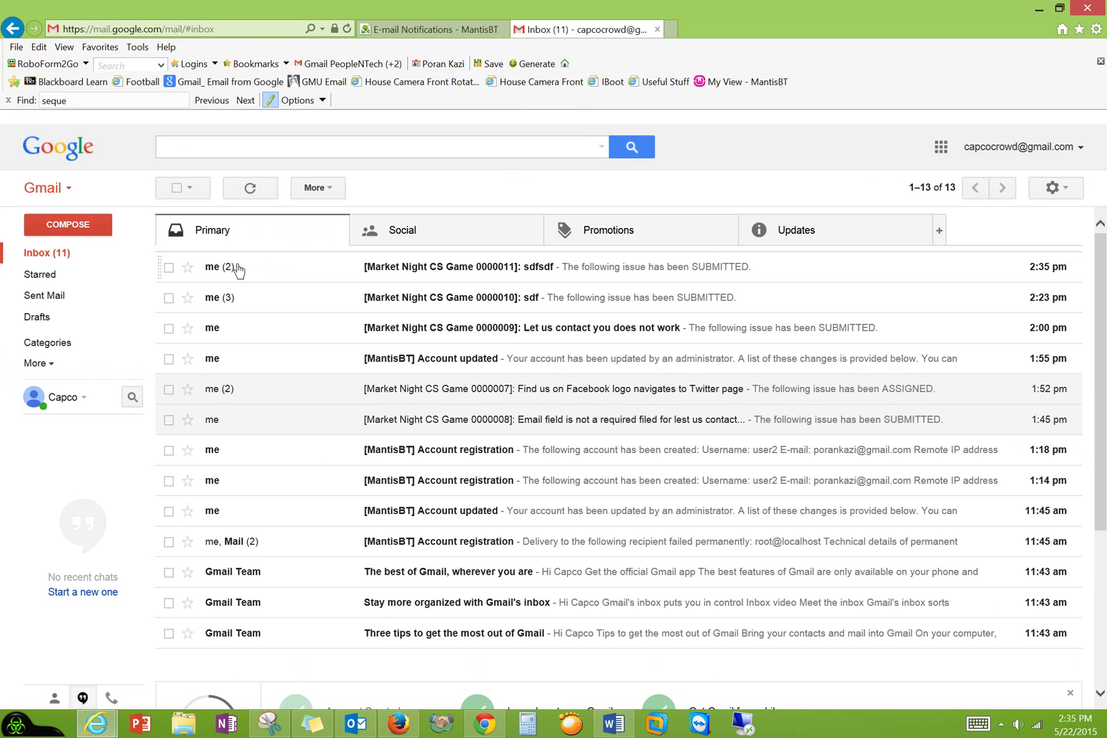
click(534, 273)
scroll(270, 421, down, 3)
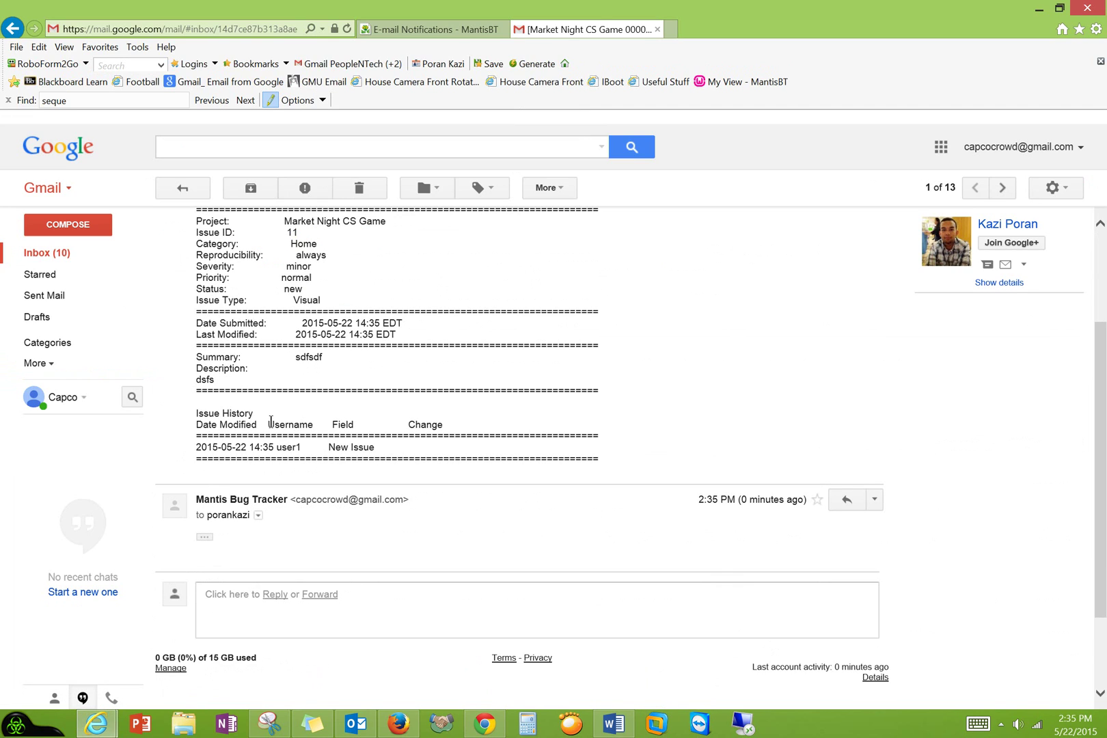
scroll(270, 421, up, 3)
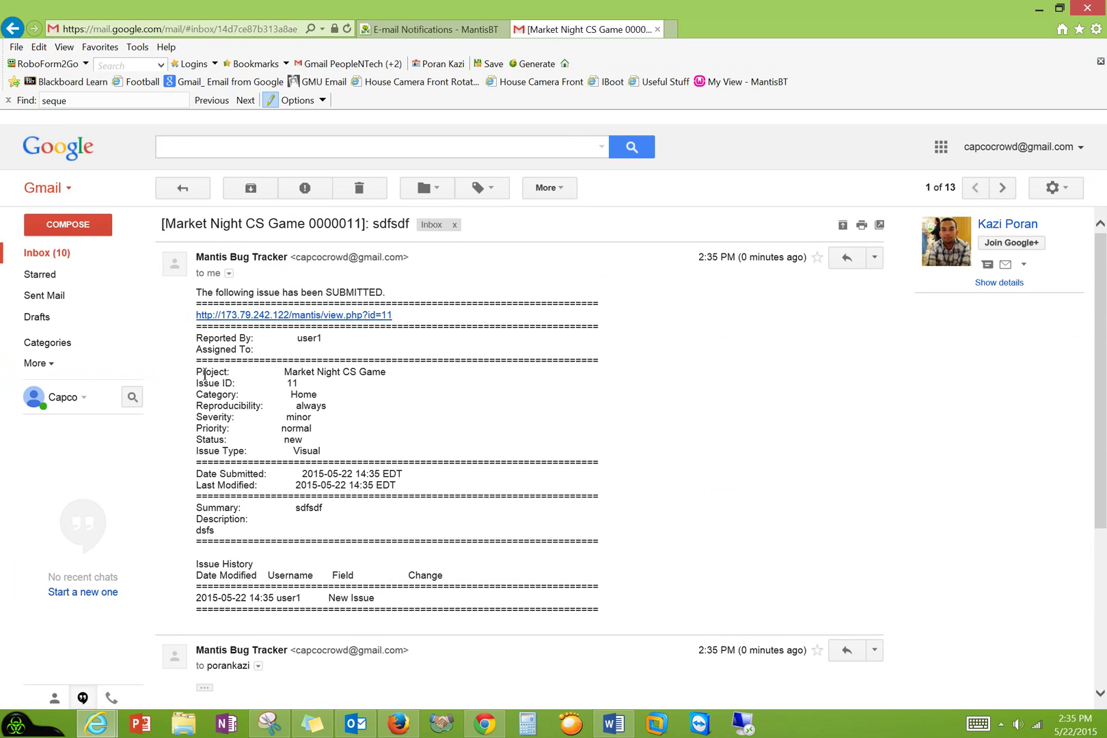
drag(205, 373, 465, 469)
click(471, 487)
Step: Return to the reporter's issue list and open My View, showing new issue 0000011 'sdfsdf'
click(446, 31)
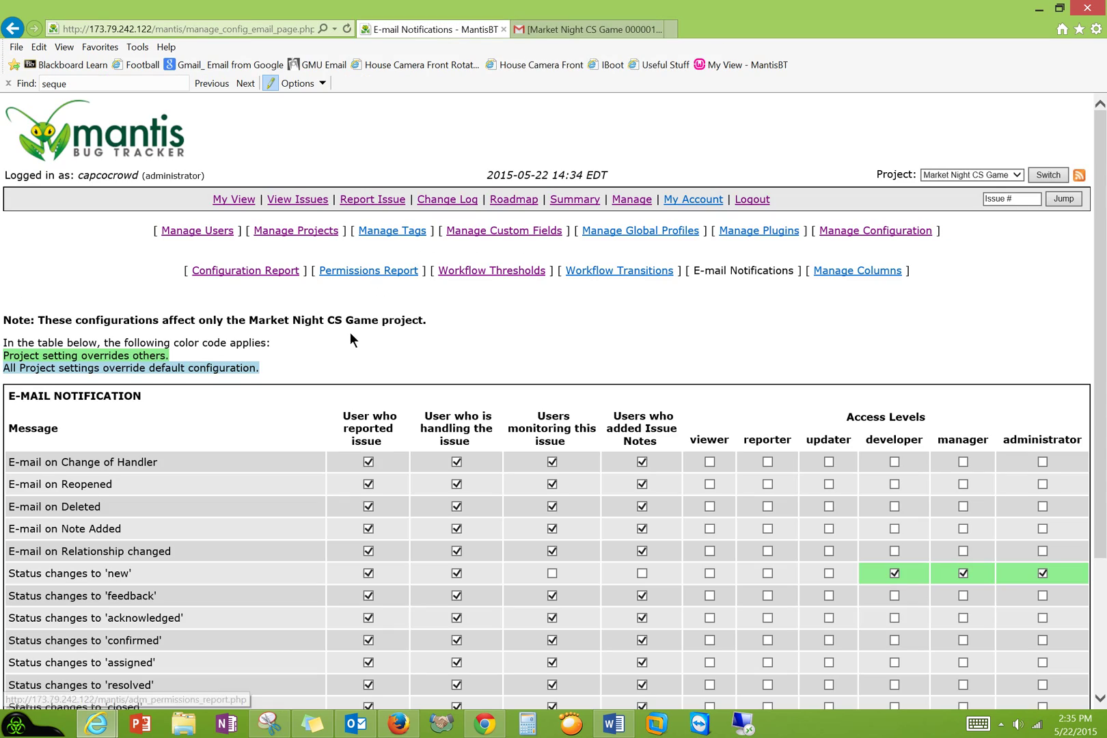
click(485, 726)
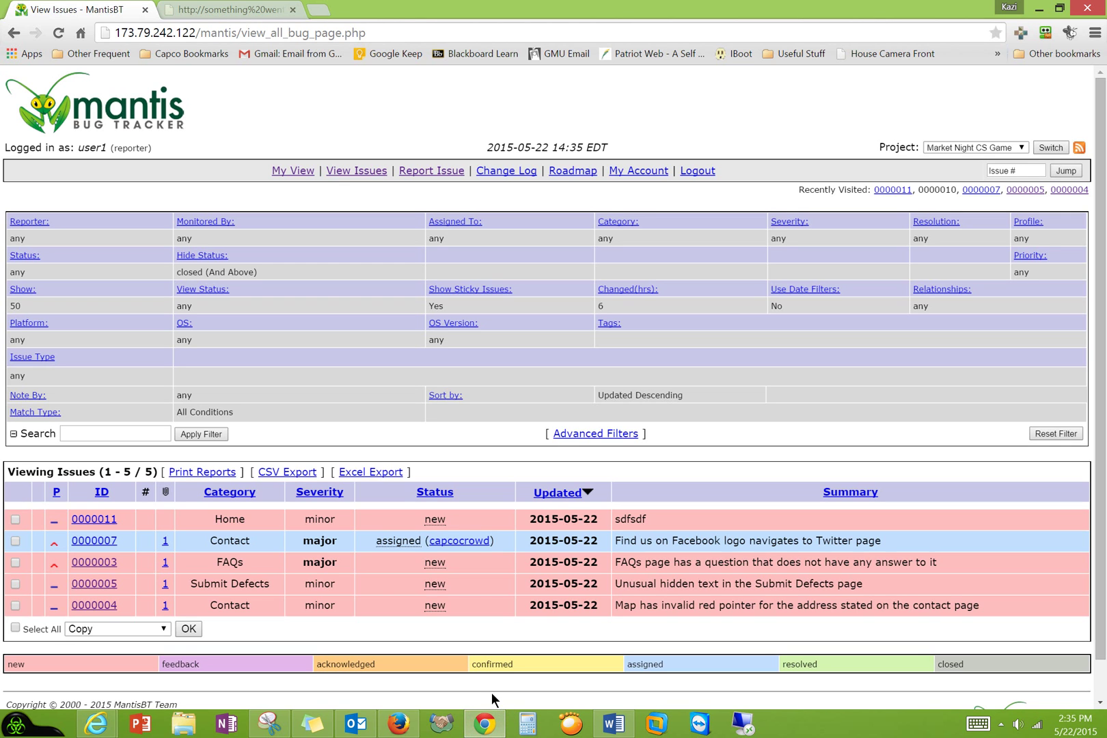
drag(519, 664, 482, 663)
click(296, 175)
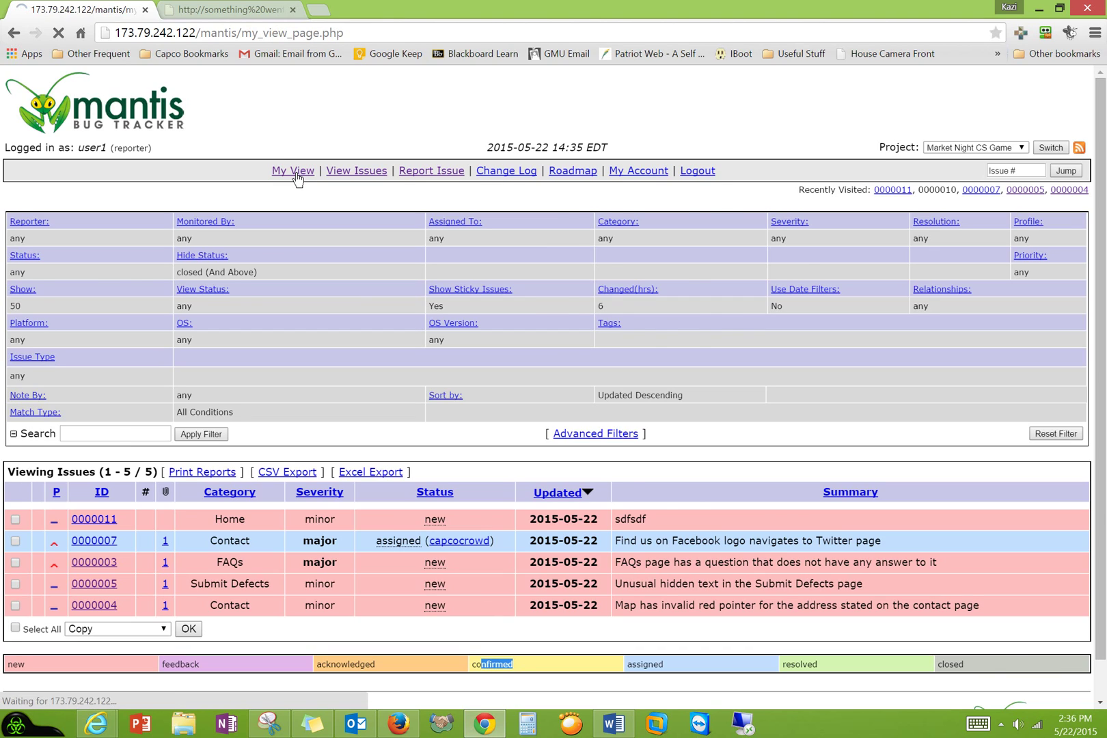